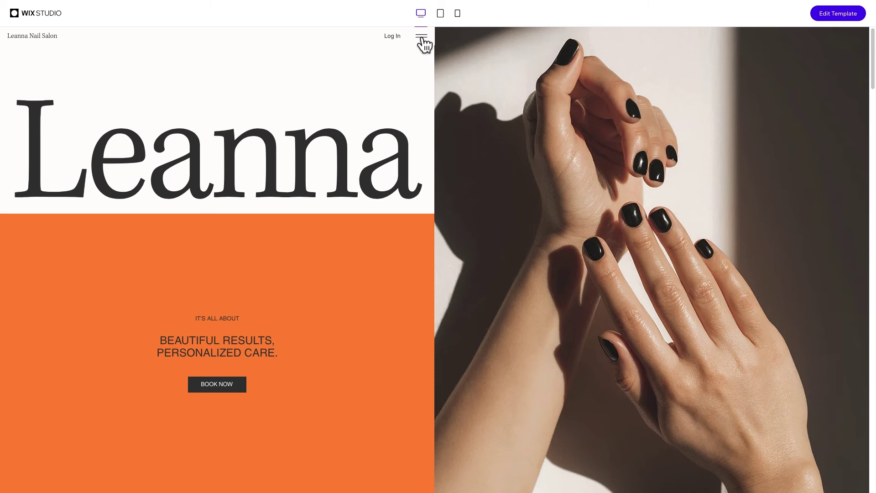
Step: Open and close the PECA template's full-screen navigation menu at desktop width
click(421, 39)
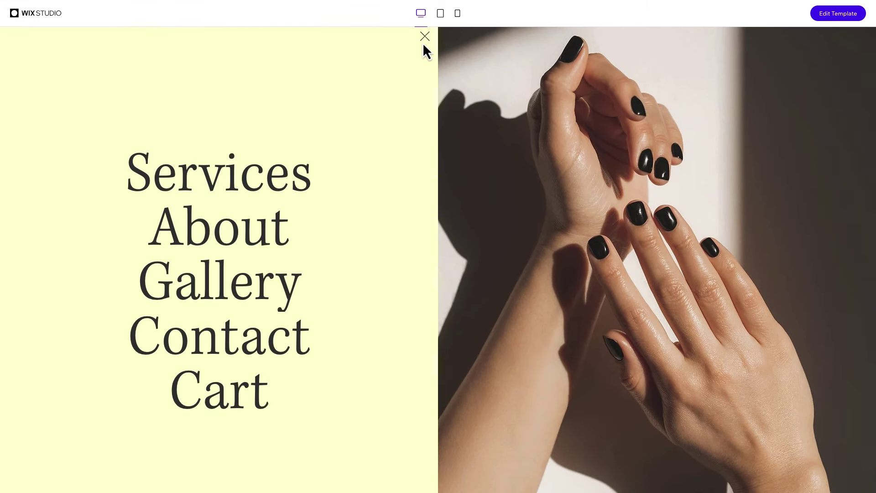
click(425, 39)
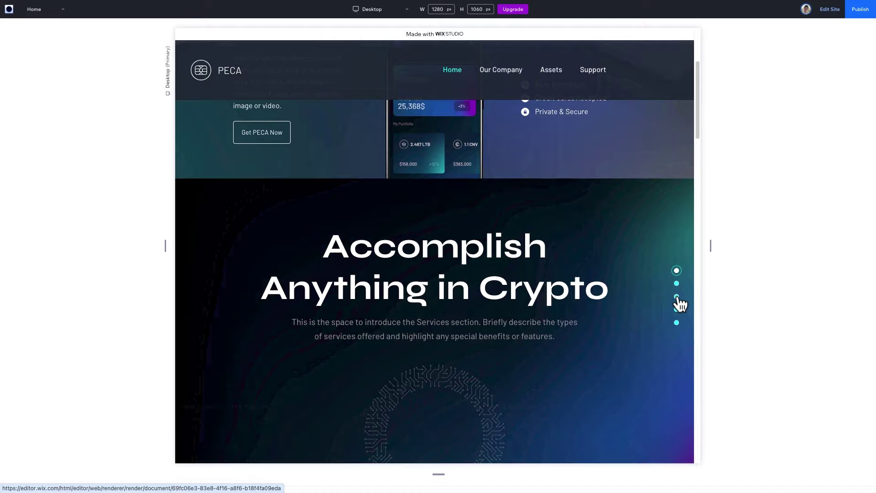
scroll(679, 294, up, 5)
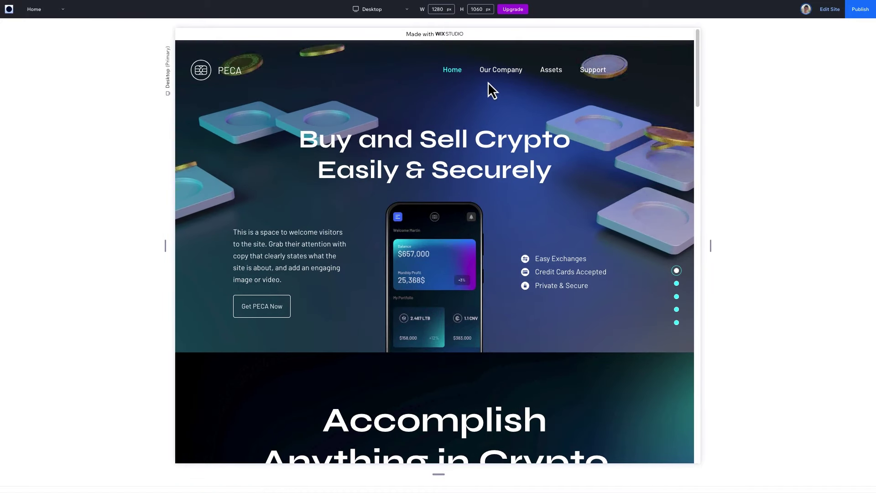
Step: Preview the template at tablet width, then at mobile width
mouse_move(593, 77)
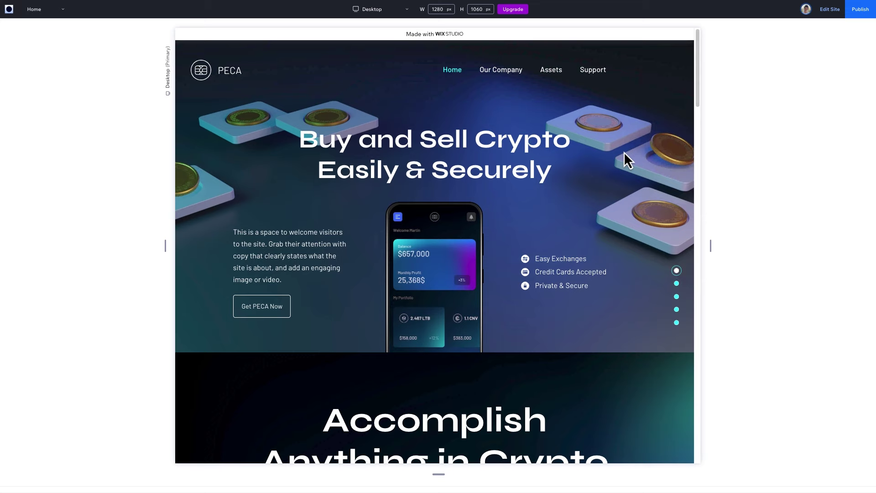
click(388, 10)
click(381, 56)
click(403, 11)
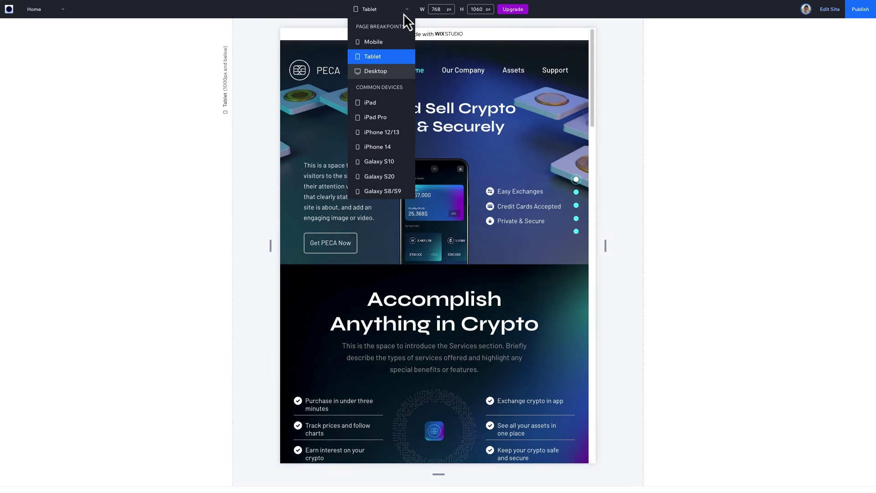
click(386, 42)
Step: Drag the Home/About/Work/Contact horizontal menu preset from Menu & Search into the header's right side
click(487, 70)
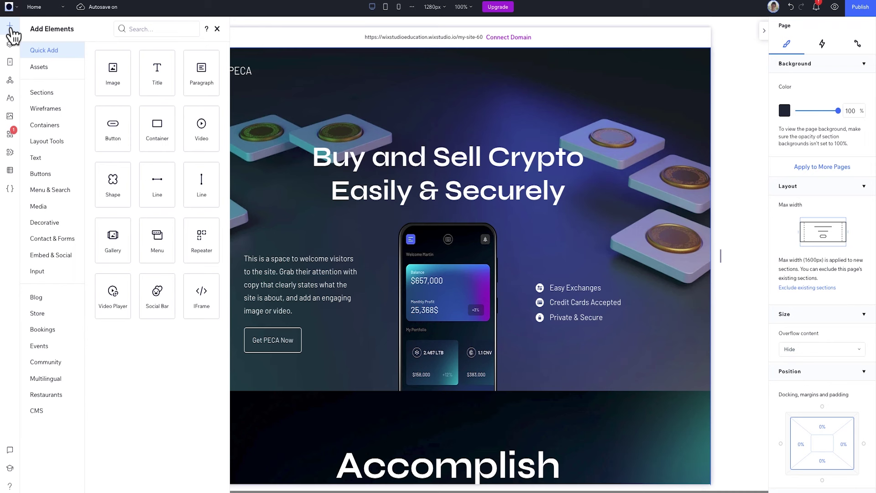
click(58, 191)
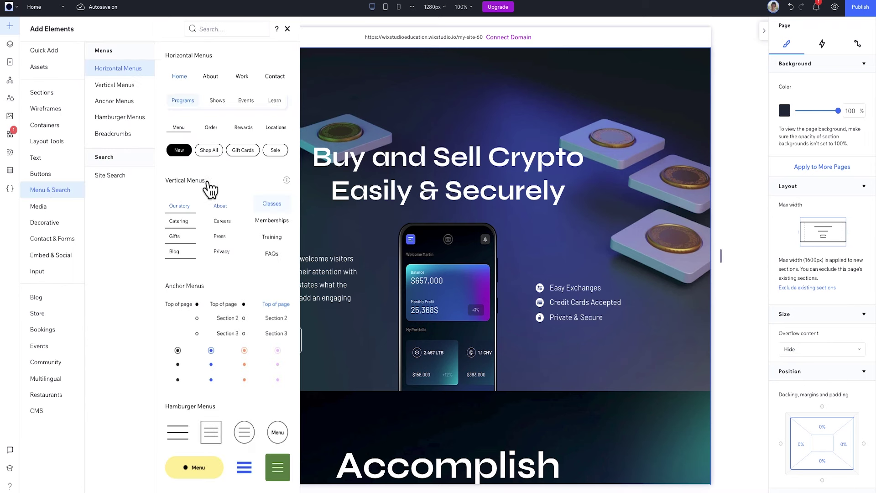
scroll(209, 187, down, 5)
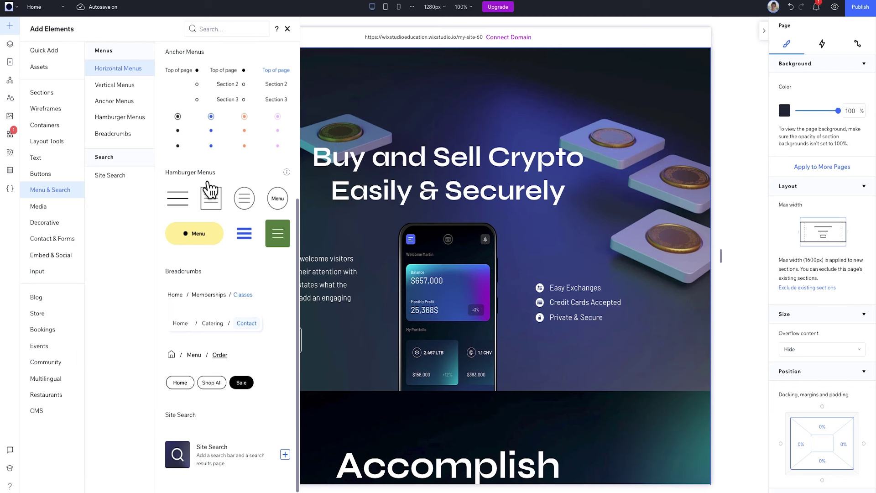
scroll(210, 189, up, 5)
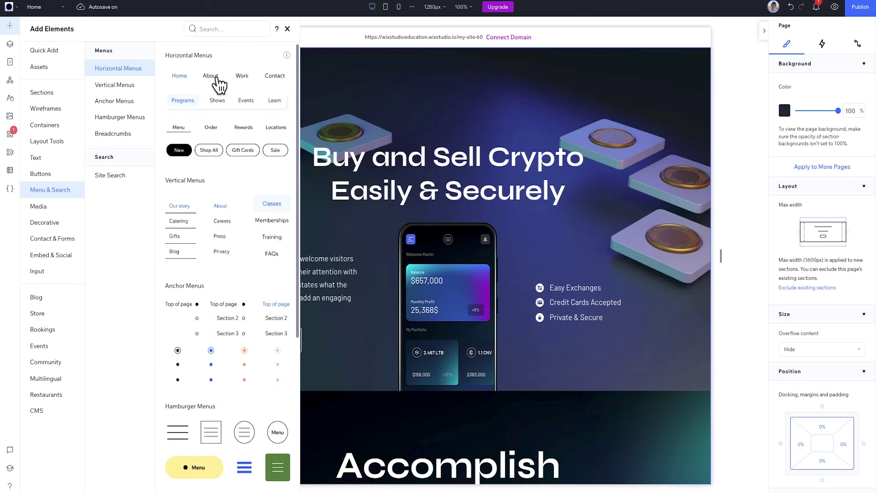
drag(217, 79, 521, 72)
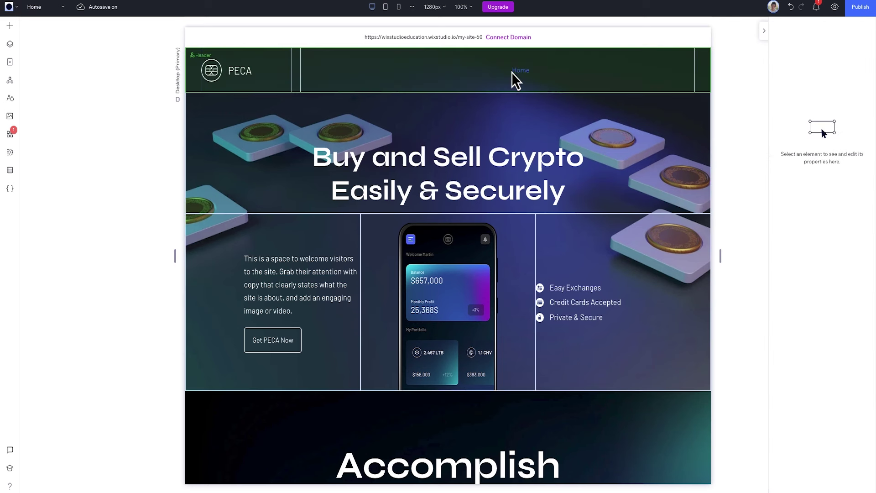
Step: Select the new horizontal menu and add the Our Company, Assets and Support main pages
click(512, 72)
click(522, 73)
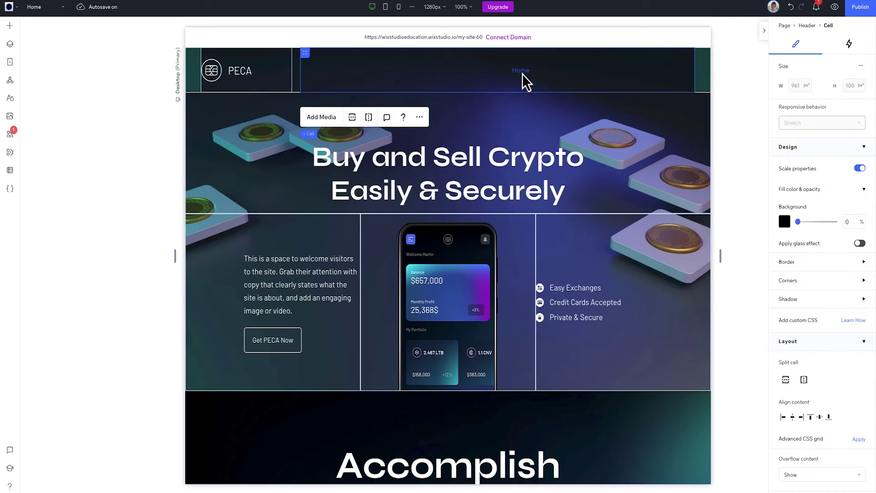
click(522, 73)
click(485, 104)
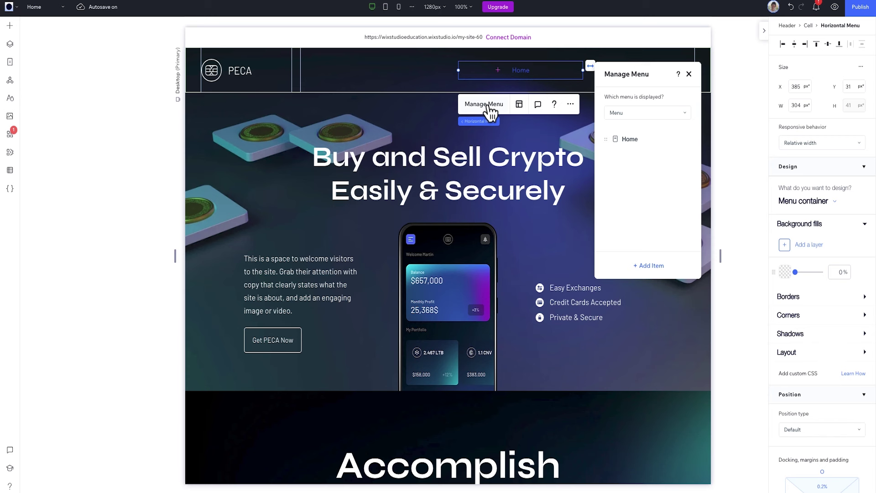
click(649, 267)
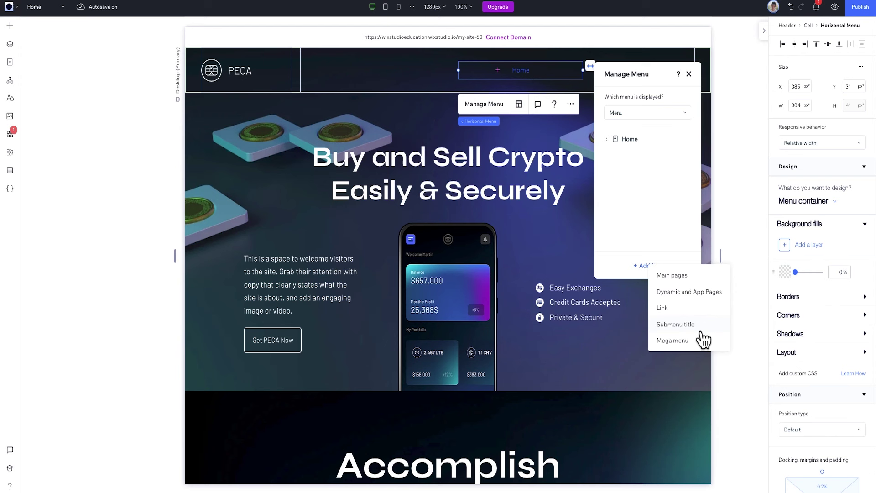
click(696, 276)
click(683, 190)
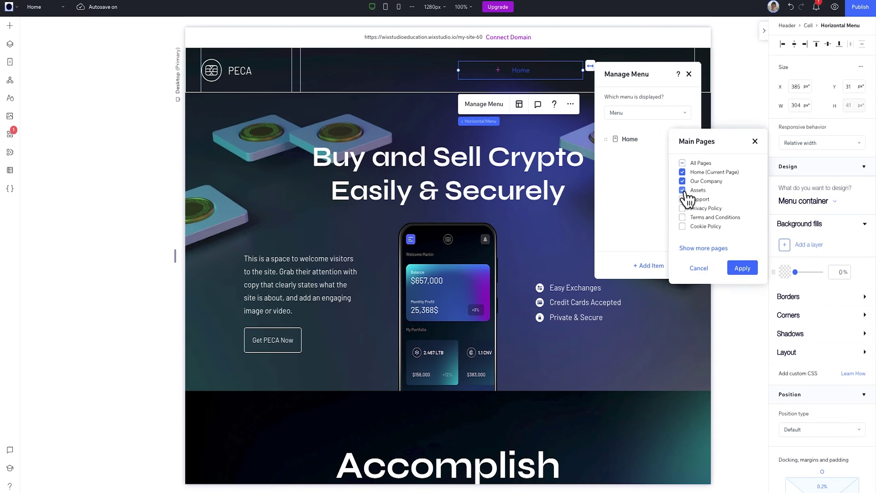
click(683, 199)
click(743, 269)
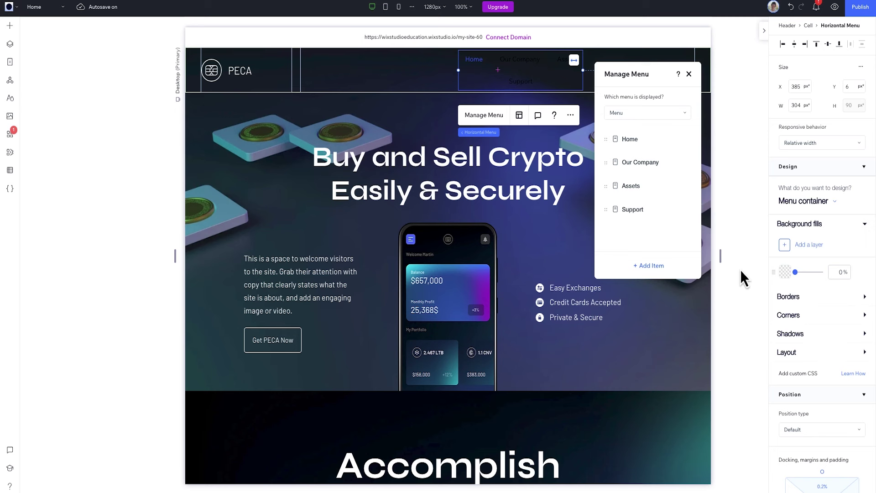
Step: Widen the menu to a single row and set its item text to Barlow Medium, 18 px
click(690, 75)
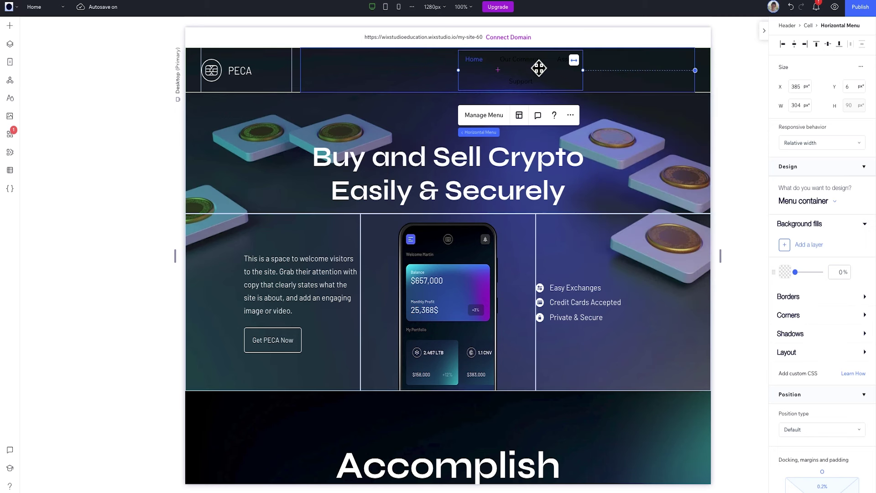
drag(458, 71, 421, 75)
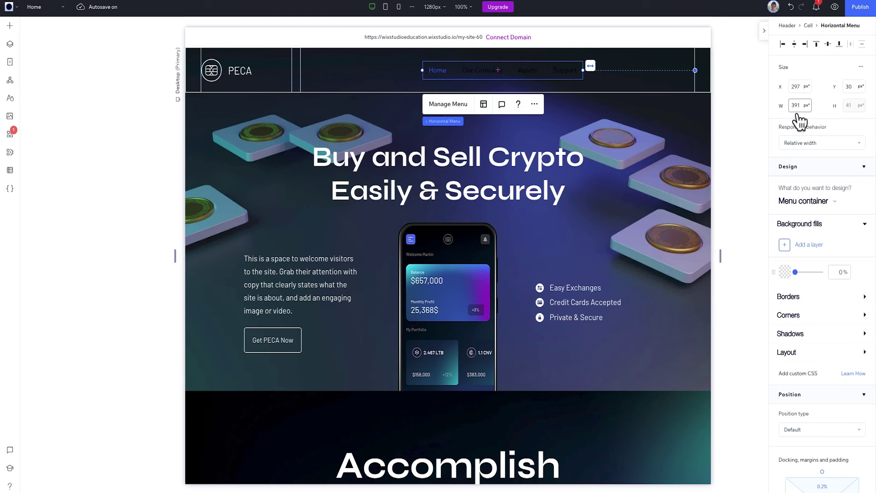
click(825, 205)
click(820, 221)
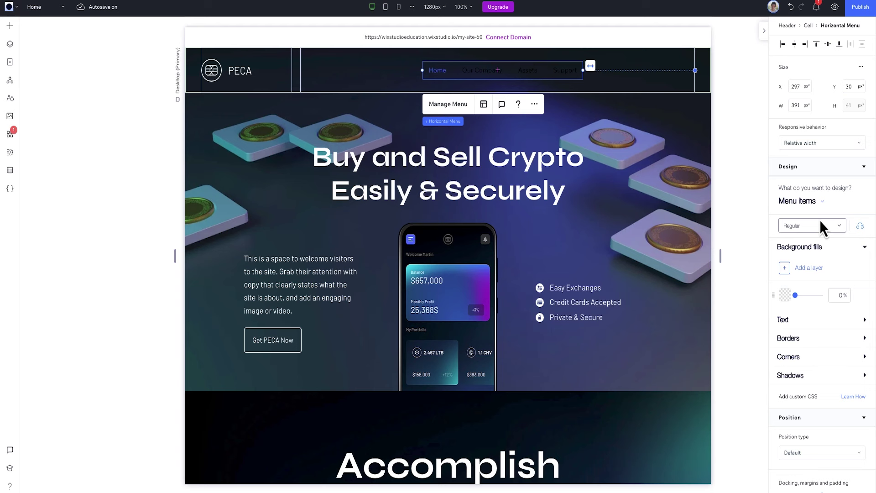
click(788, 321)
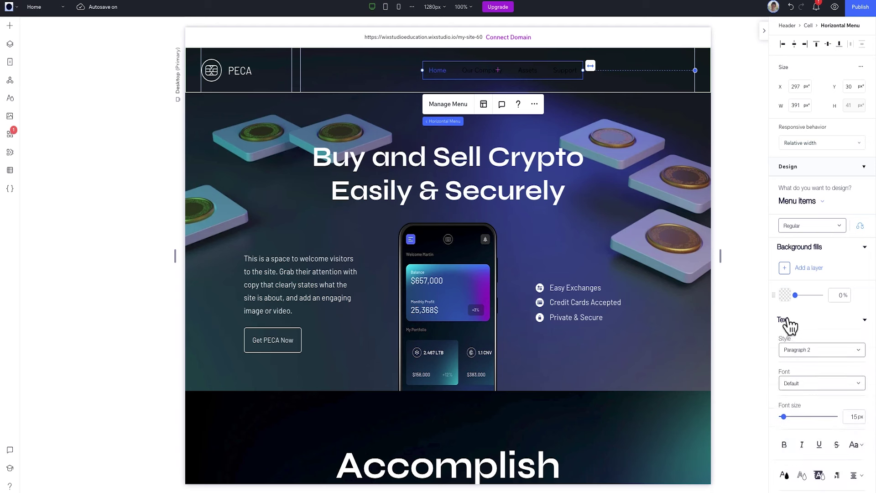
scroll(789, 324, down, 3)
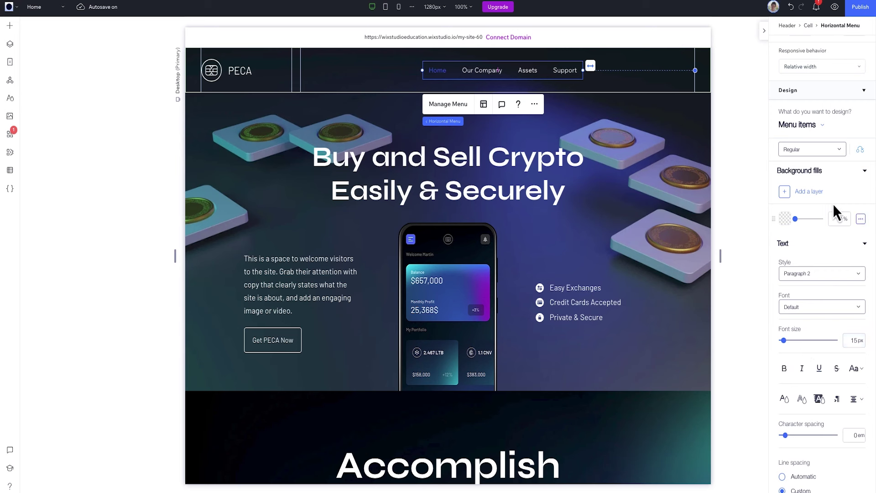
Step: Make the menu items' hover-state text cyan, then return to the normal state
click(836, 149)
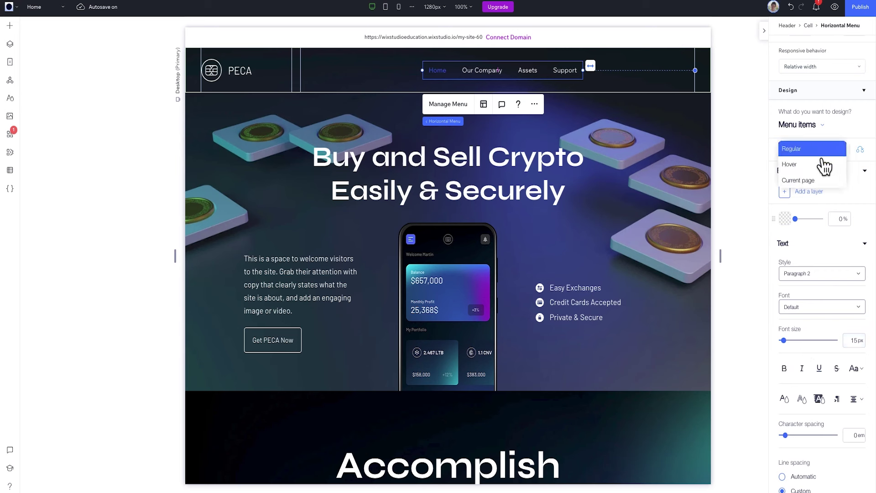
click(824, 165)
click(821, 273)
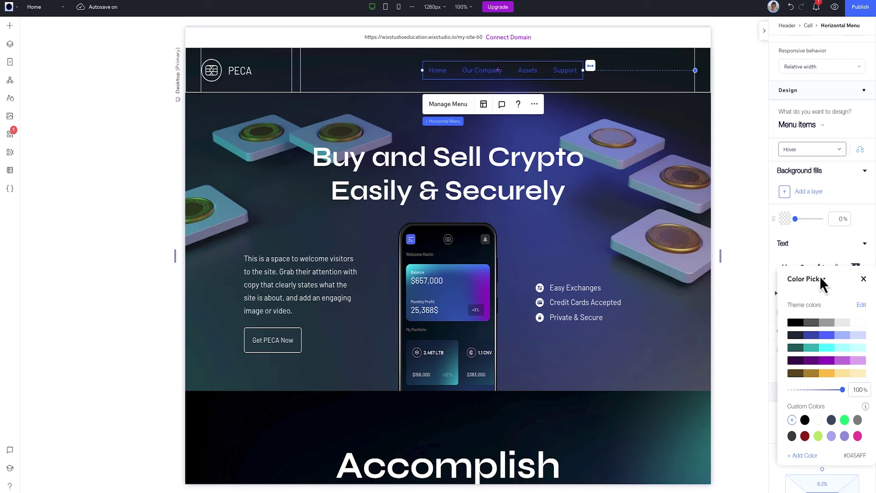
click(827, 348)
click(837, 151)
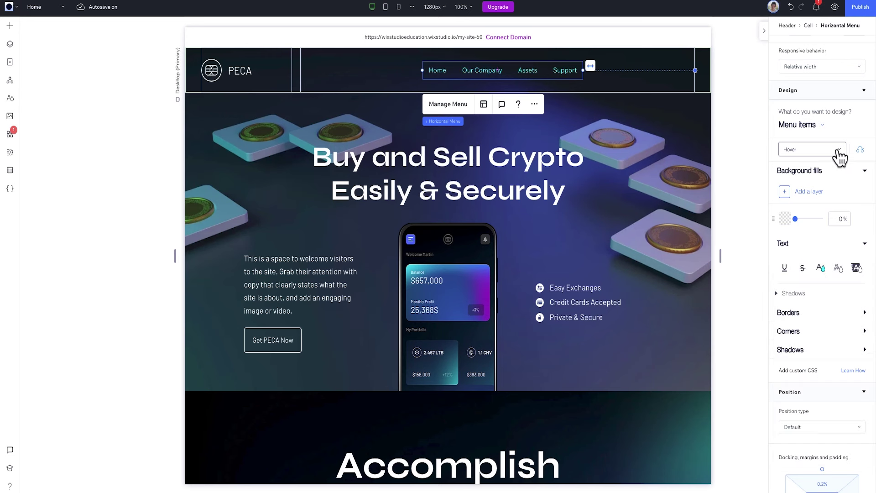
click(837, 149)
click(821, 181)
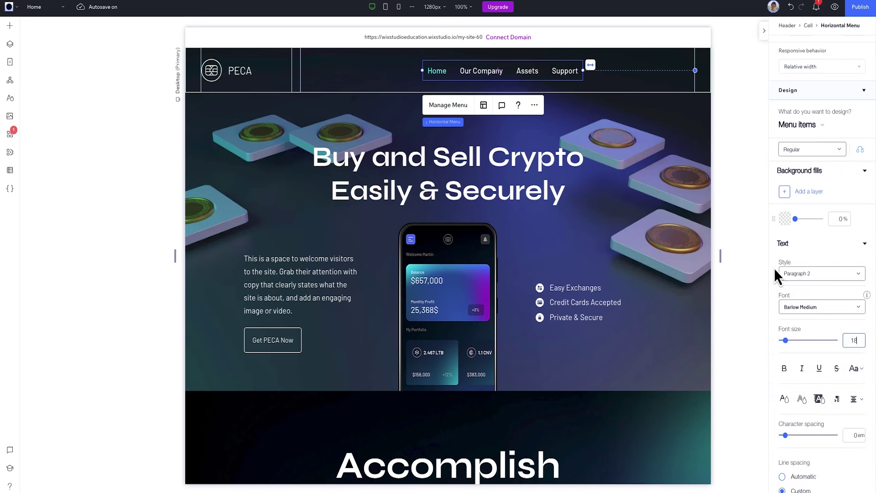
click(448, 104)
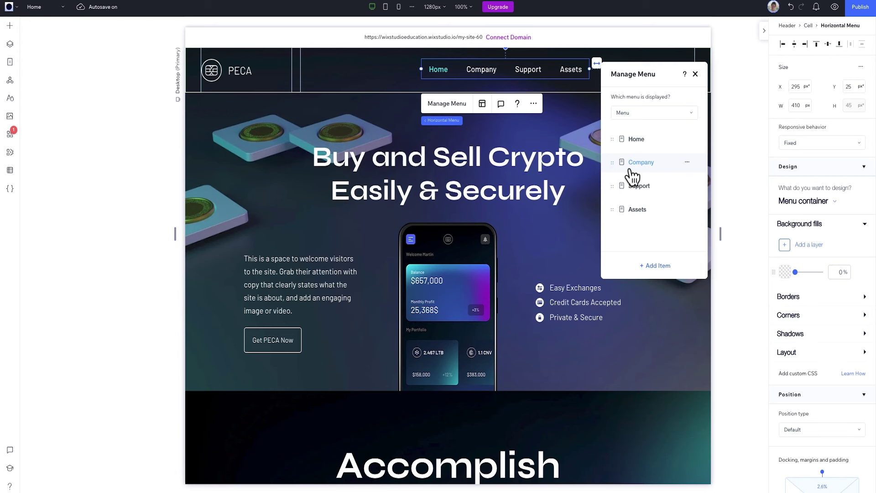
Step: Reorder the menu items and rename Our Company to Company
drag(614, 170, 615, 189)
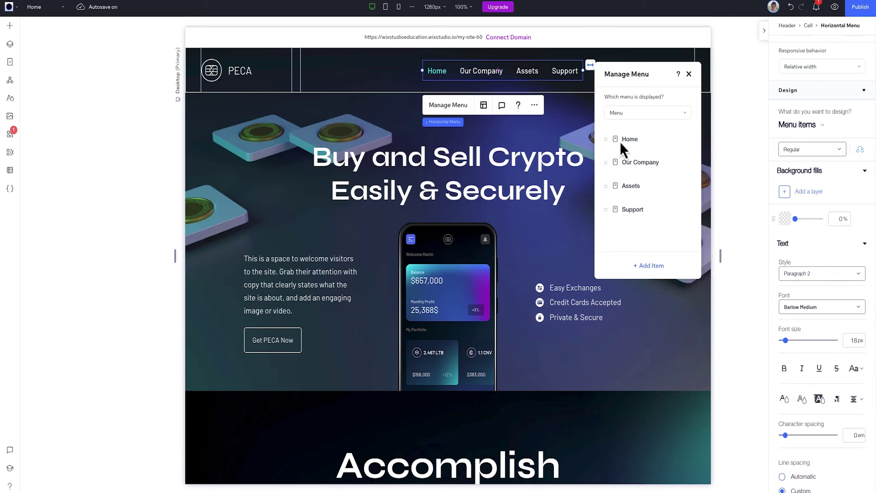
click(681, 163)
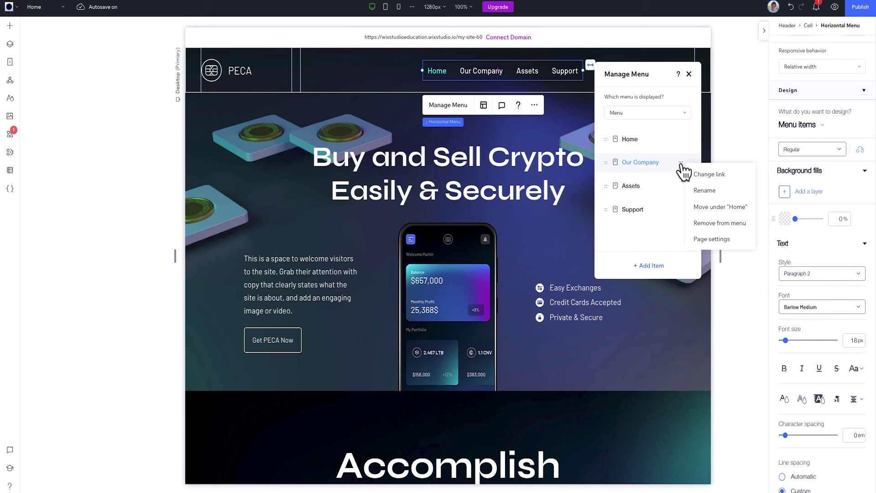
click(701, 191)
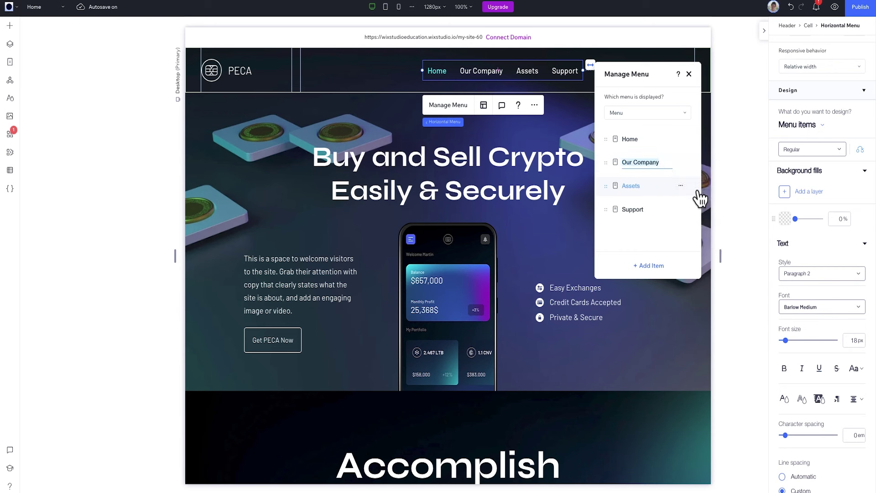
click(633, 163)
key(Return)
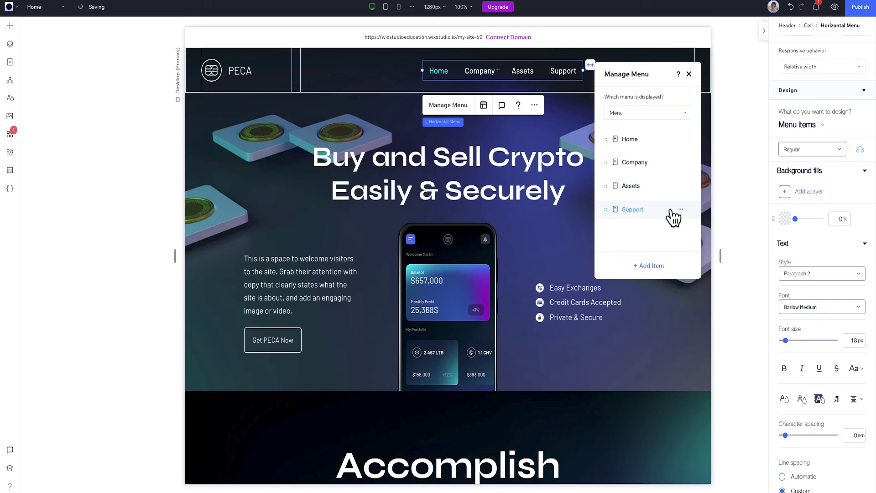
Step: Link the Support item to the Top of Page anchor on the Assets page
click(684, 211)
click(692, 224)
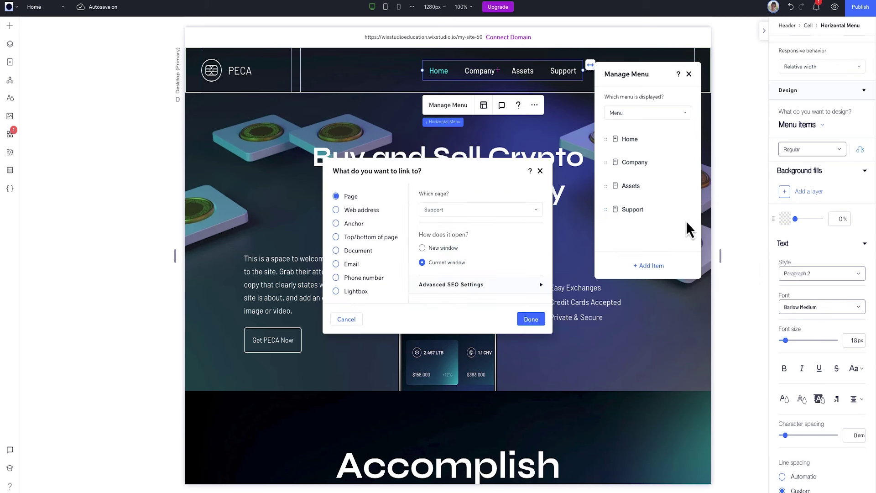
click(338, 224)
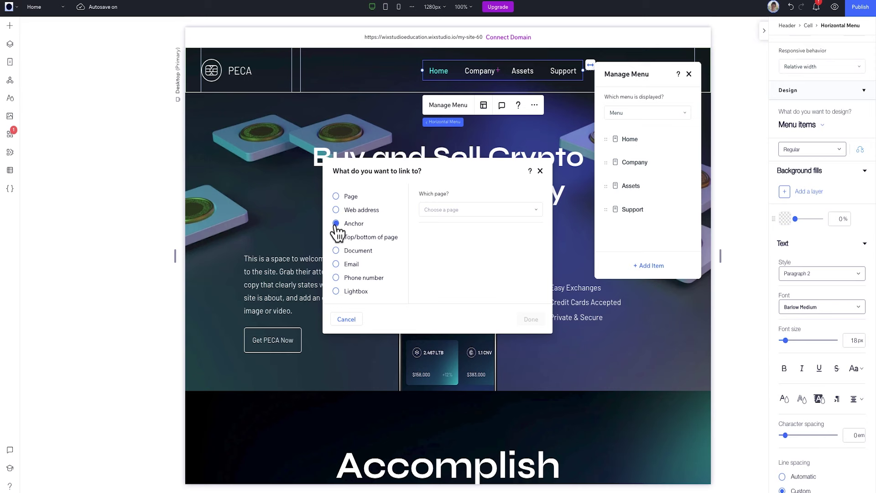
click(425, 212)
click(437, 276)
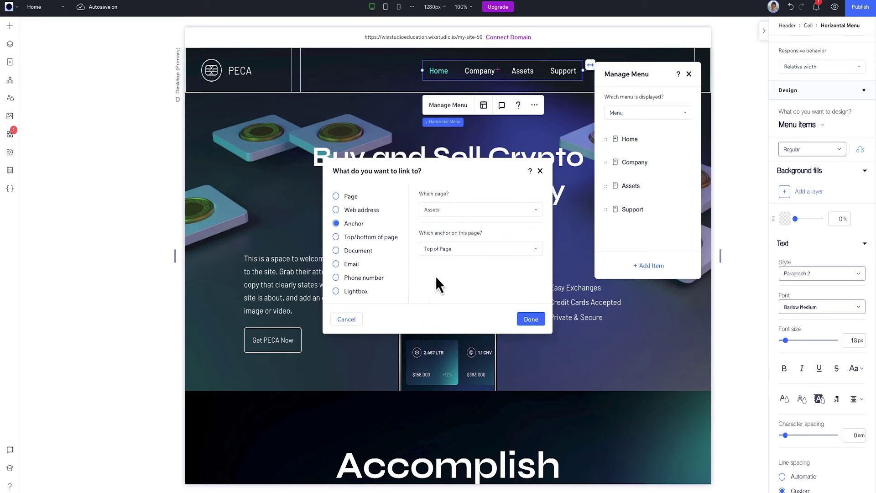
click(530, 319)
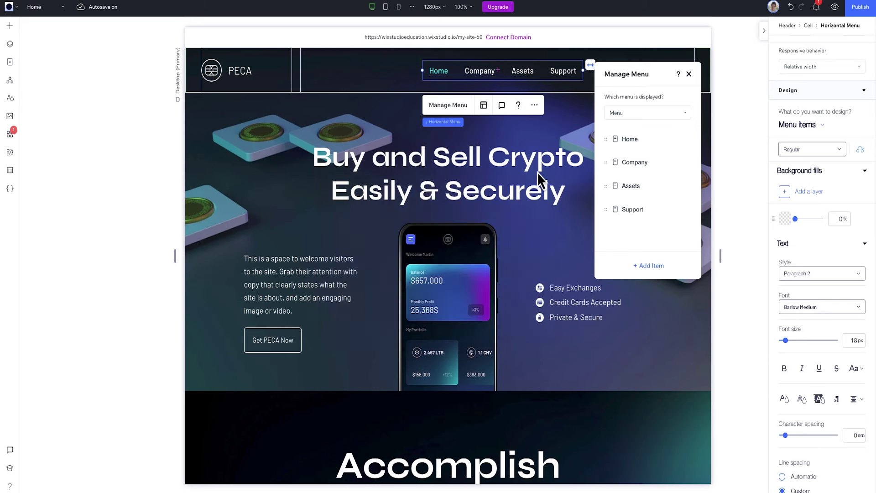
click(689, 74)
click(485, 106)
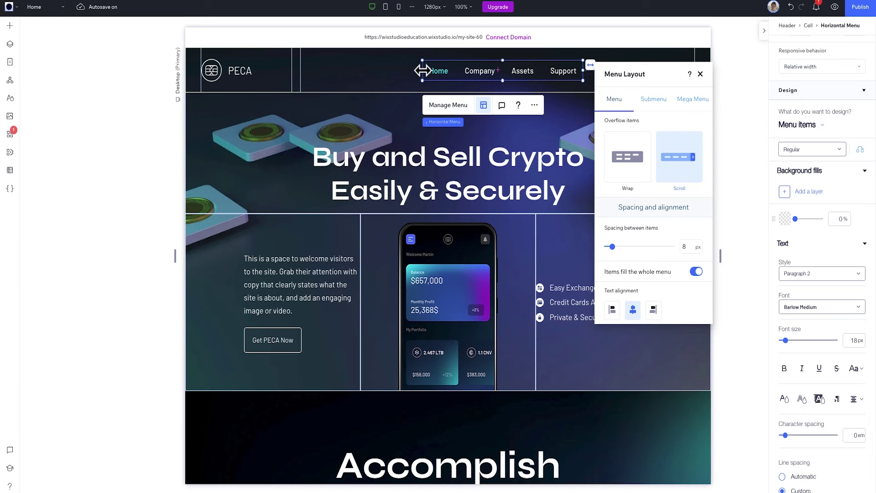
Step: Move the menu right, set overflow items to Wrap, and align it to the header's right edge
drag(431, 72, 417, 83)
click(630, 156)
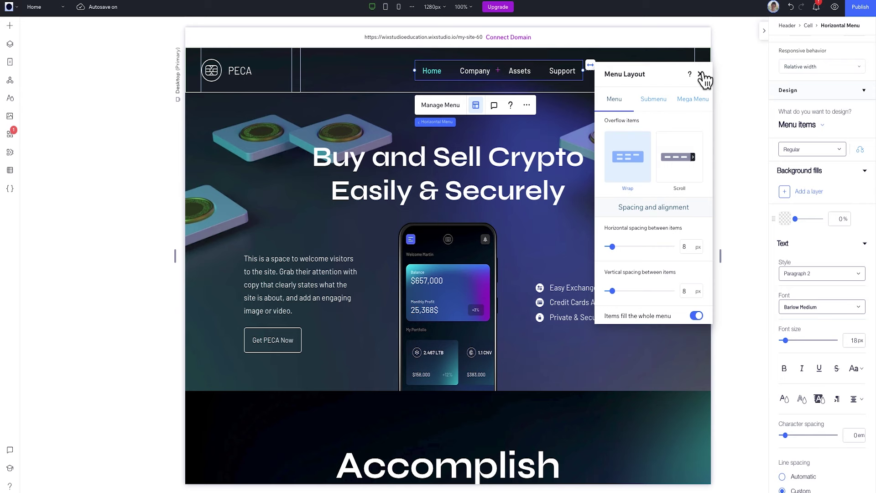
click(701, 73)
scroll(816, 118, up, 2)
click(805, 44)
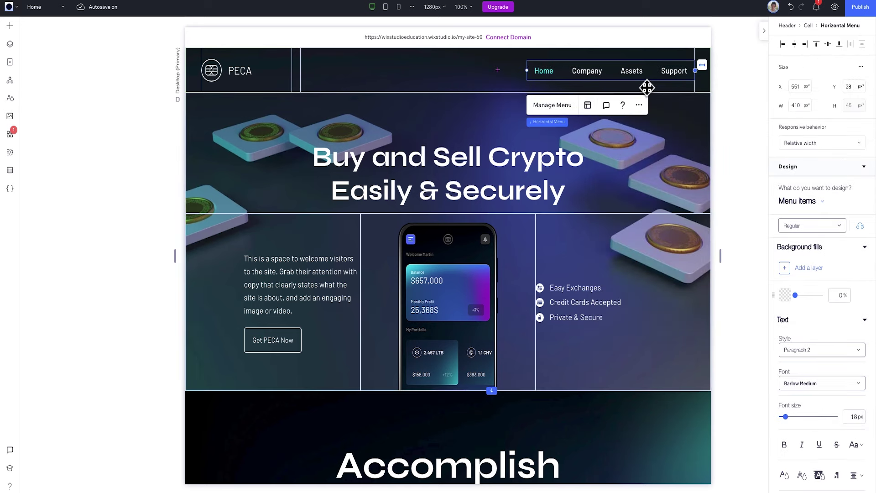
Step: Toggle the layout option for items filling the whole menu width
click(588, 105)
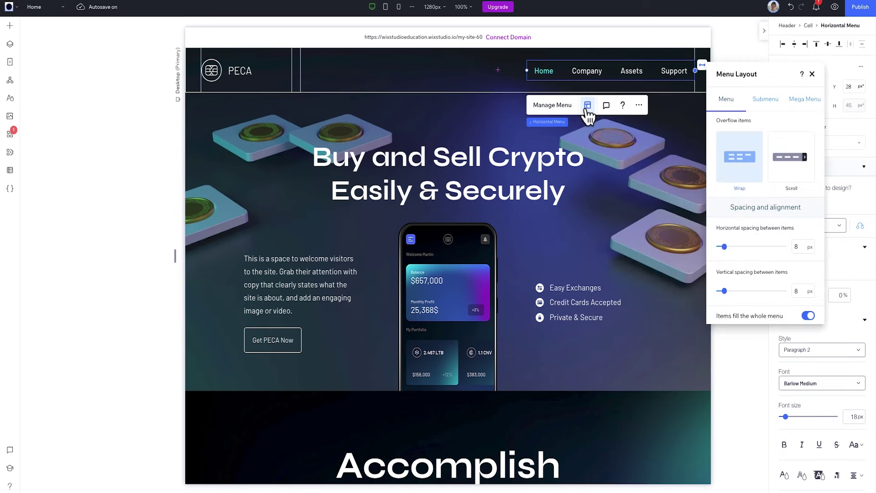
scroll(753, 220, down, 3)
click(809, 241)
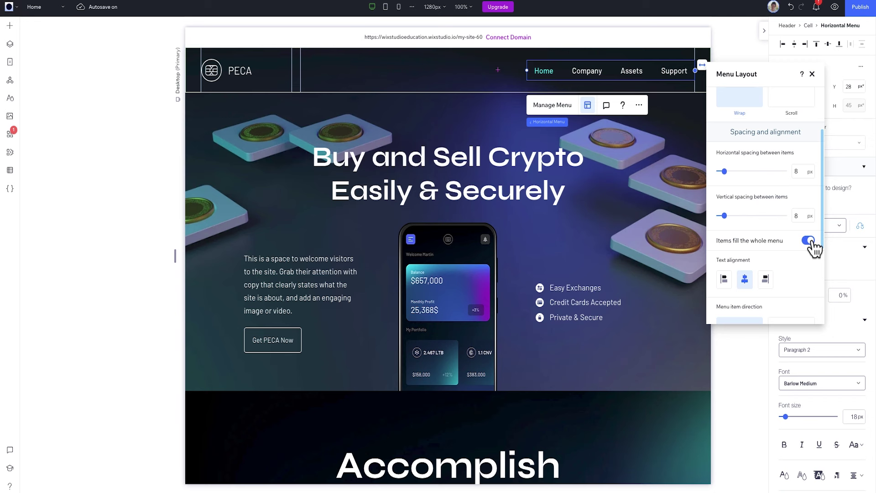
scroll(804, 265, down, 2)
scroll(745, 277, down, 3)
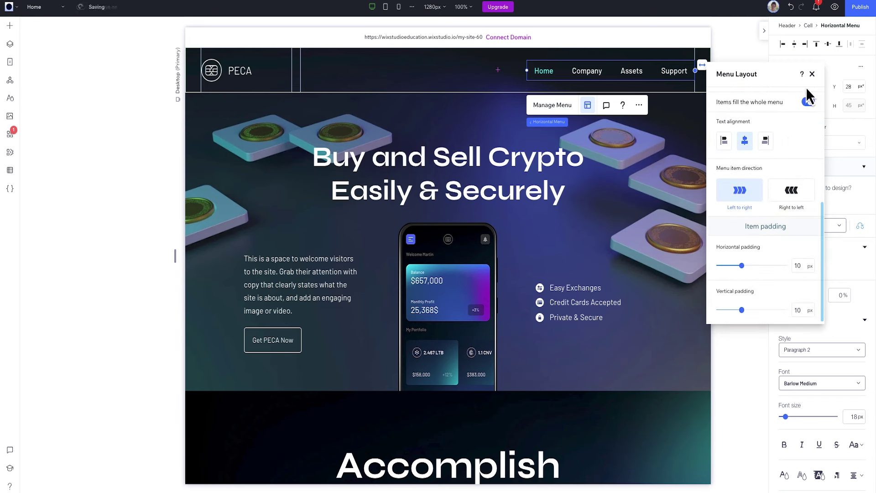
click(812, 75)
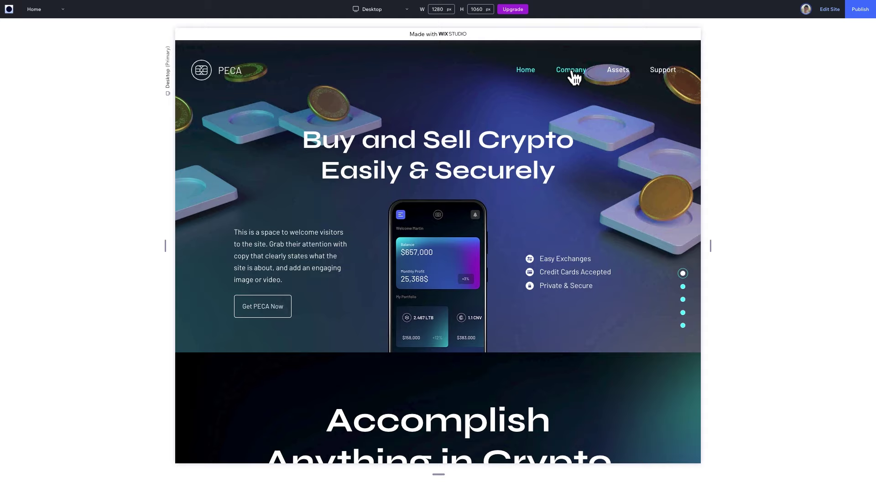
mouse_move(664, 75)
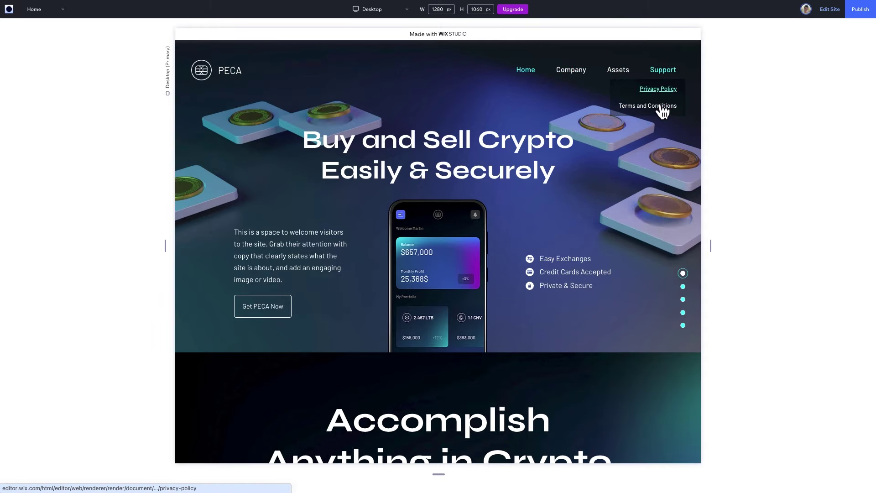
mouse_move(657, 112)
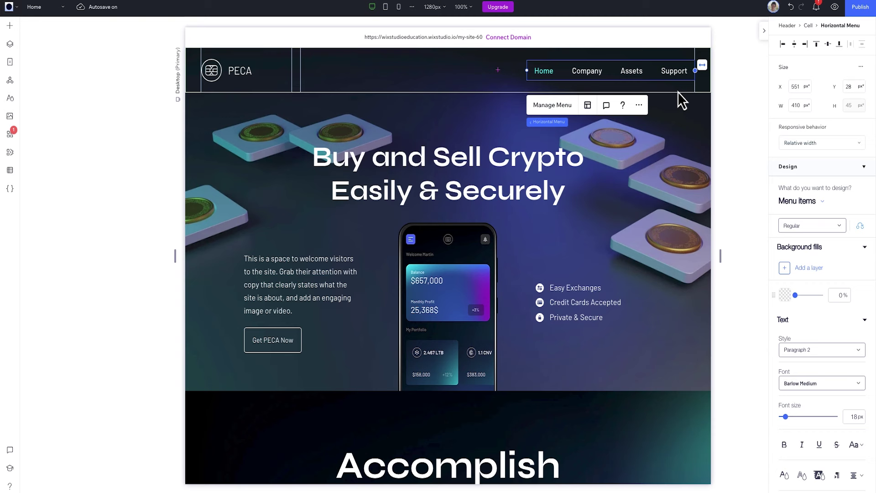
Step: Add the Privacy Policy, Terms and Conditions and Cookie Policy pages and nest them under Support
click(552, 105)
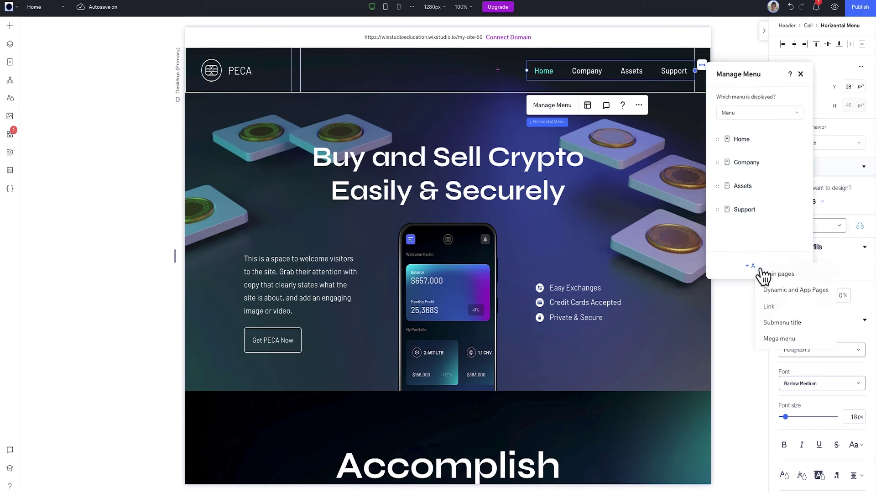
click(758, 267)
click(789, 206)
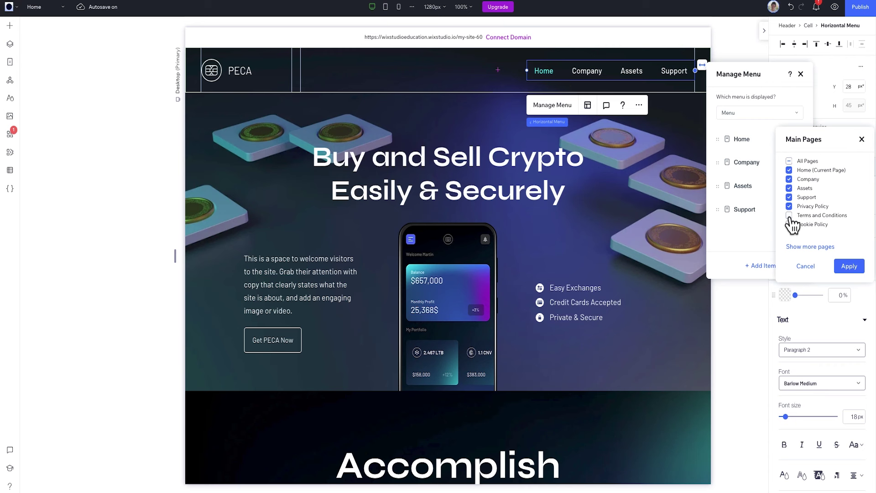
click(789, 214)
click(789, 224)
click(850, 266)
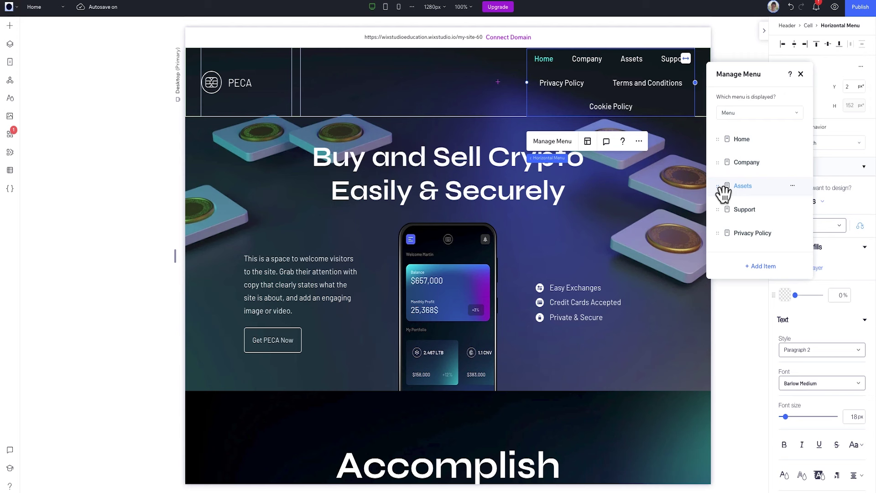
scroll(743, 201, down, 2)
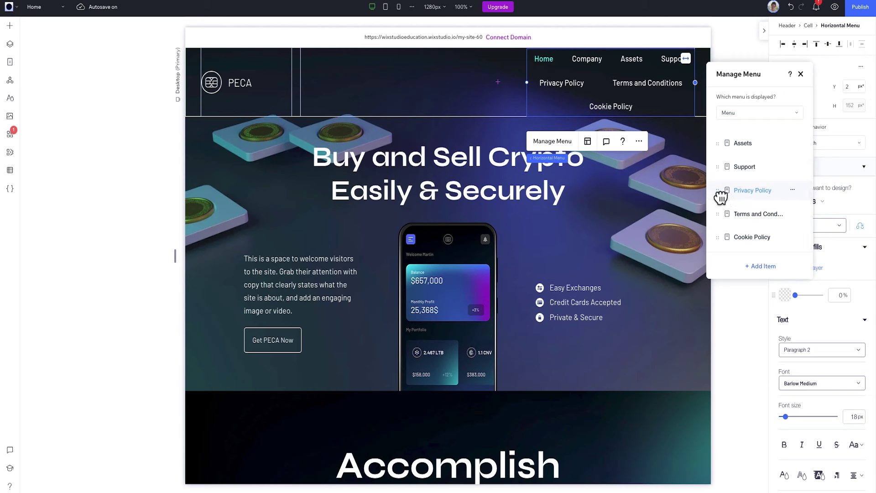
drag(722, 197, 759, 229)
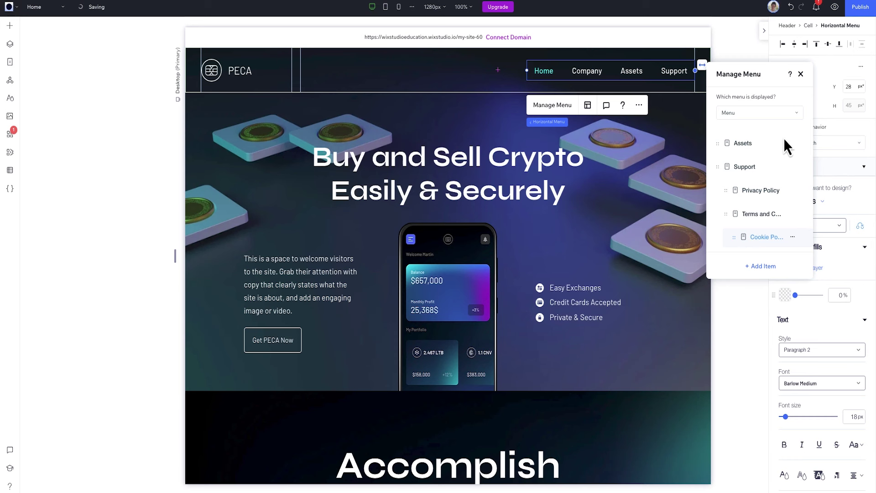
Step: Set the menu's submenu layout to Flyout rather than Columns
click(801, 74)
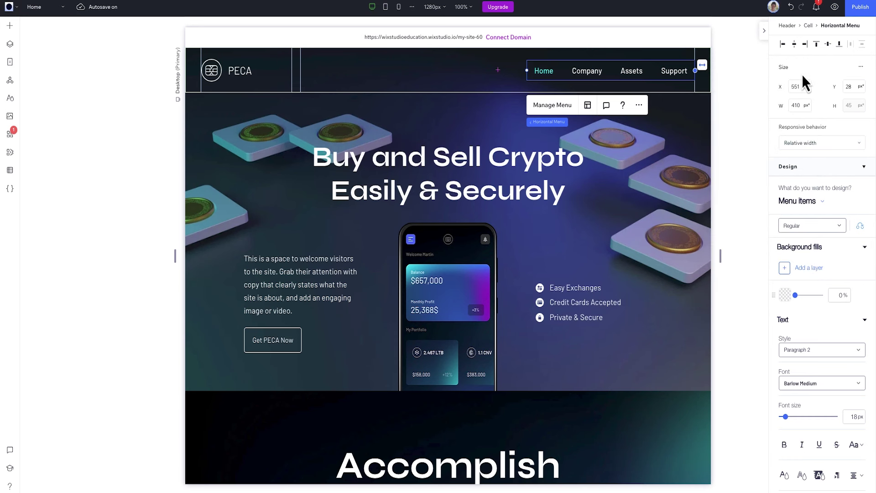
click(588, 106)
click(774, 106)
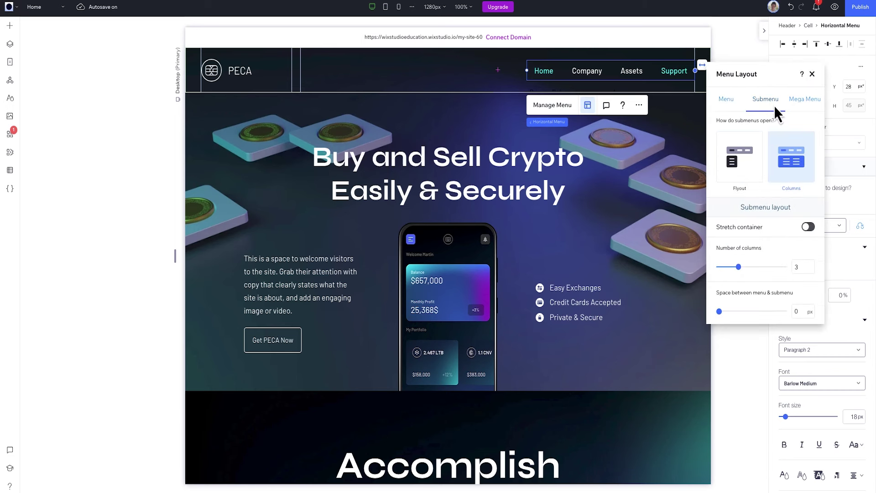
click(748, 165)
click(787, 161)
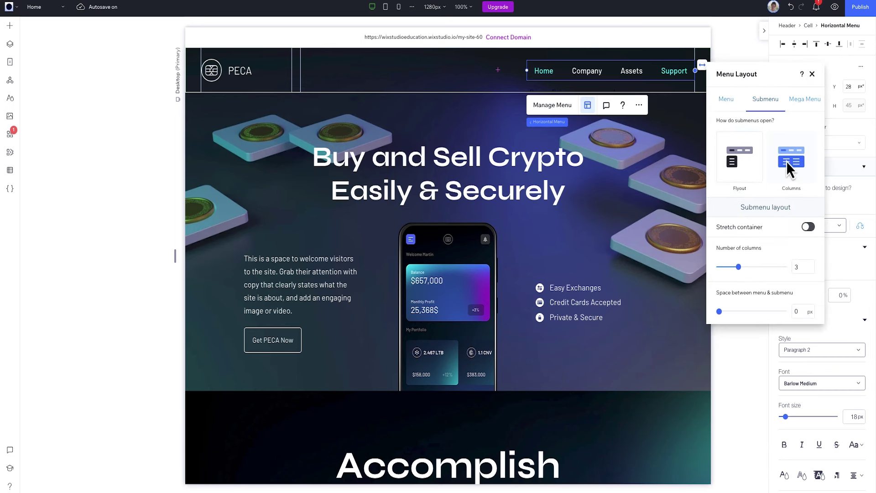
click(741, 174)
scroll(760, 228, down, 3)
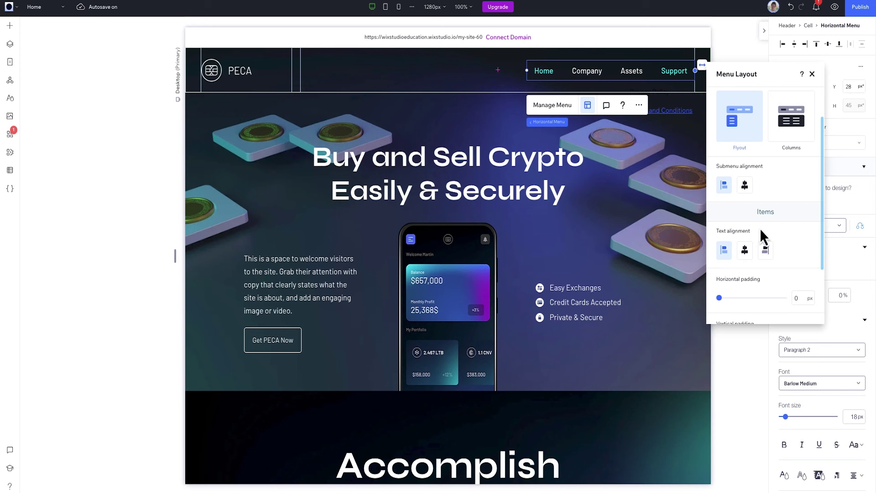
scroll(760, 237, down, 1)
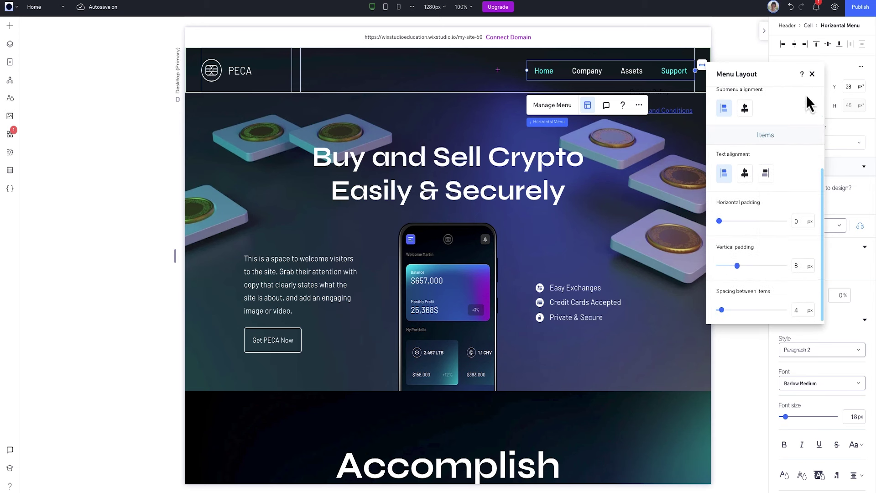
click(812, 74)
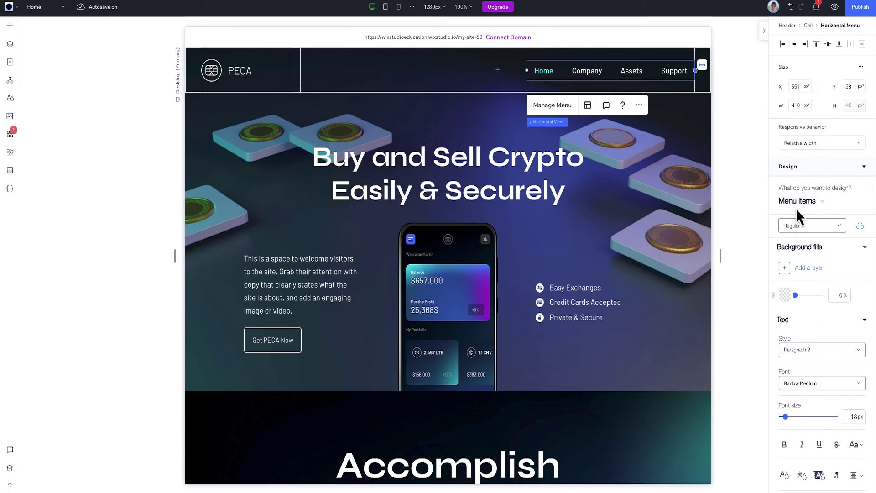
Step: Give the Dropdown container a background fill at 40% opacity
click(820, 202)
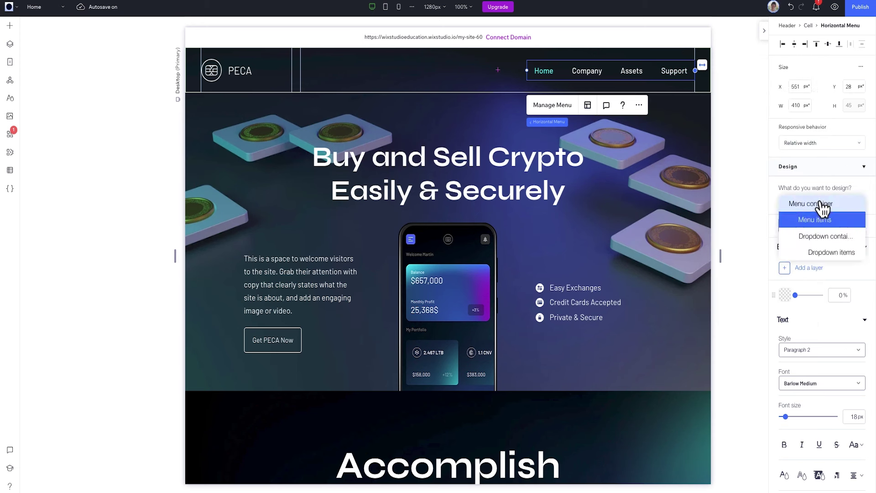
click(825, 238)
click(786, 274)
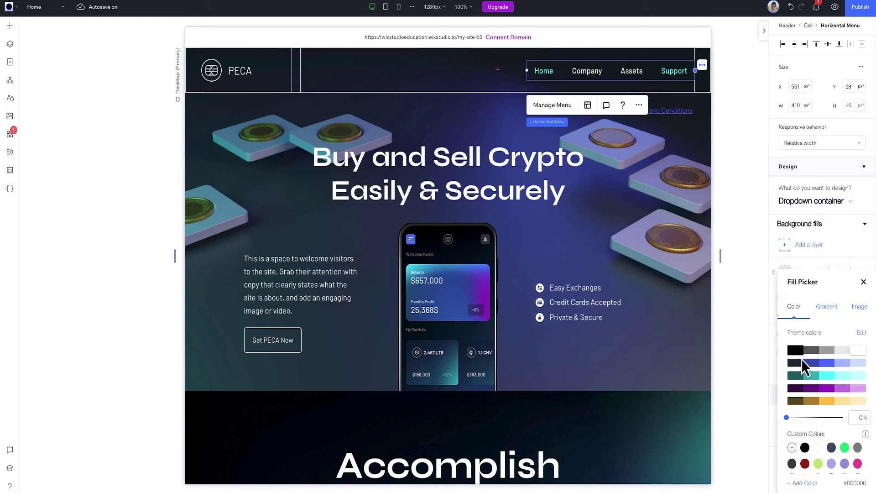
click(864, 282)
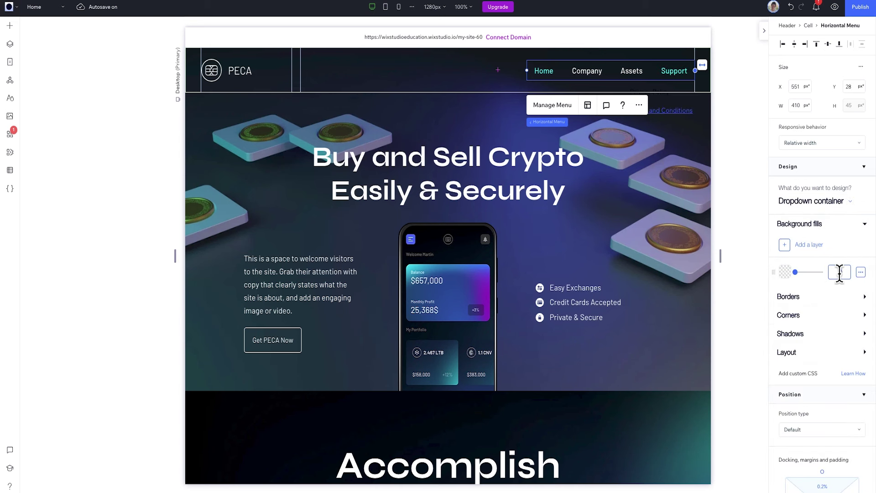
text(40)
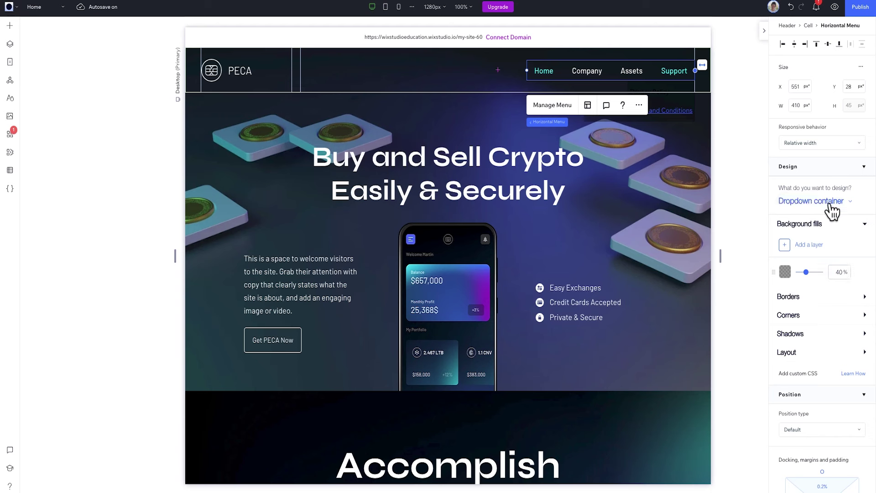
Step: Adjust the Dropdown items' text settings and hover-state colour
click(830, 203)
click(831, 205)
click(830, 203)
click(832, 253)
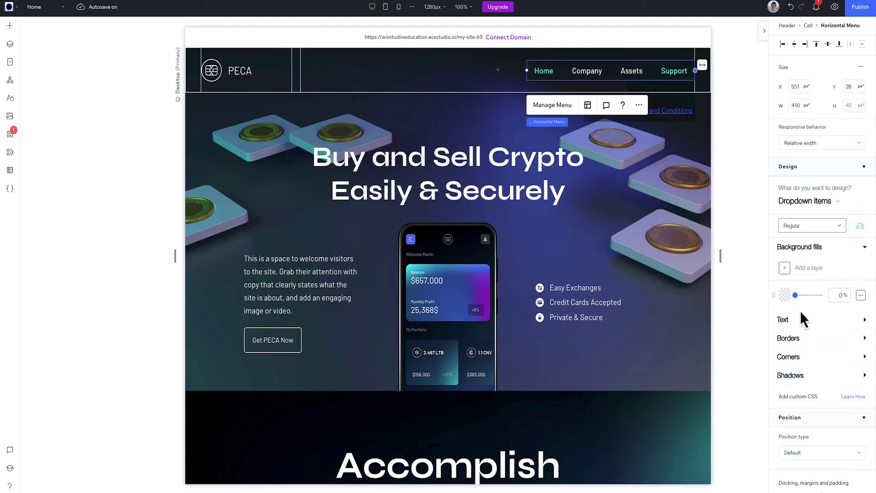
click(800, 317)
click(800, 342)
click(800, 346)
click(853, 374)
scroll(822, 319, down, 1)
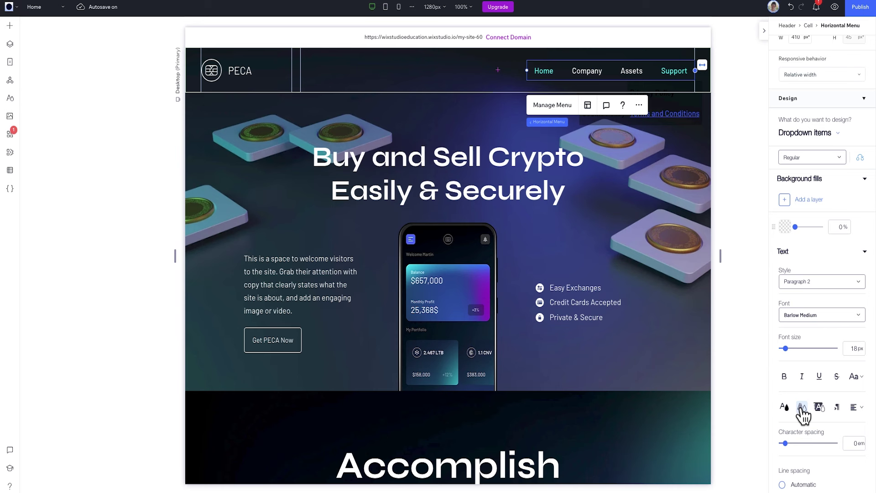
click(802, 407)
click(812, 157)
click(815, 175)
click(864, 286)
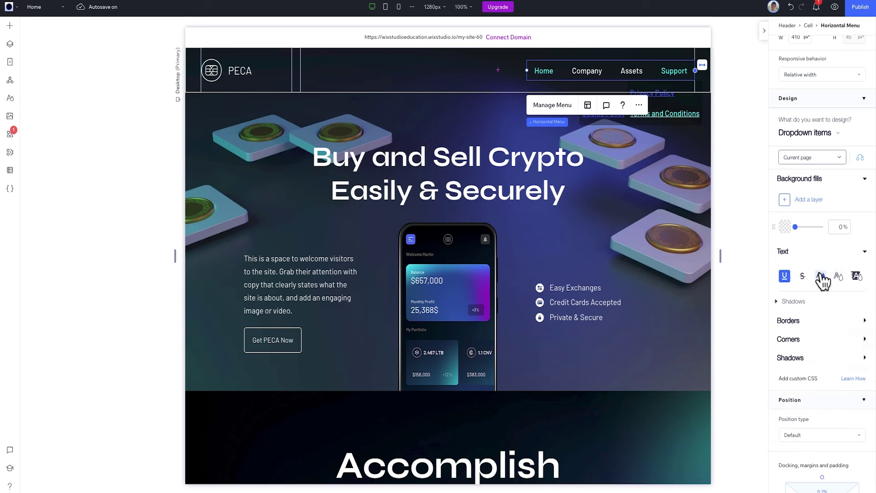
click(644, 117)
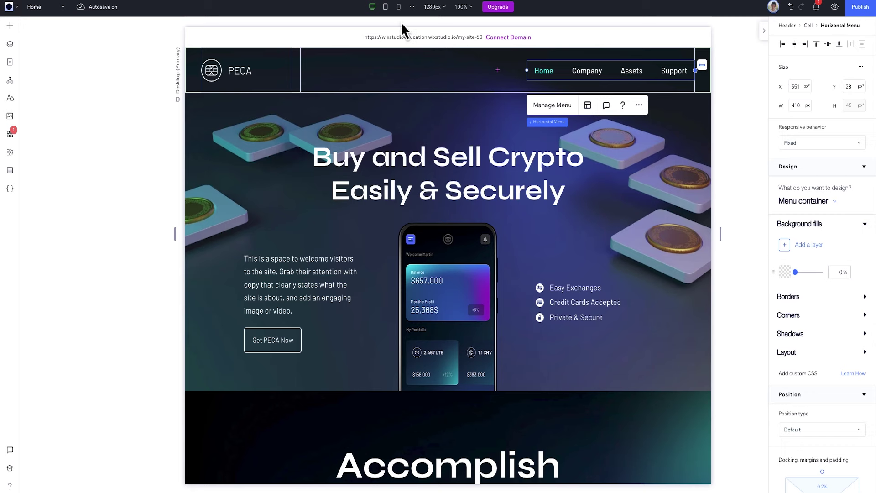
Step: Set the header's horizontal menu to Fixed responsive behaviour and check it at tablet width
click(385, 7)
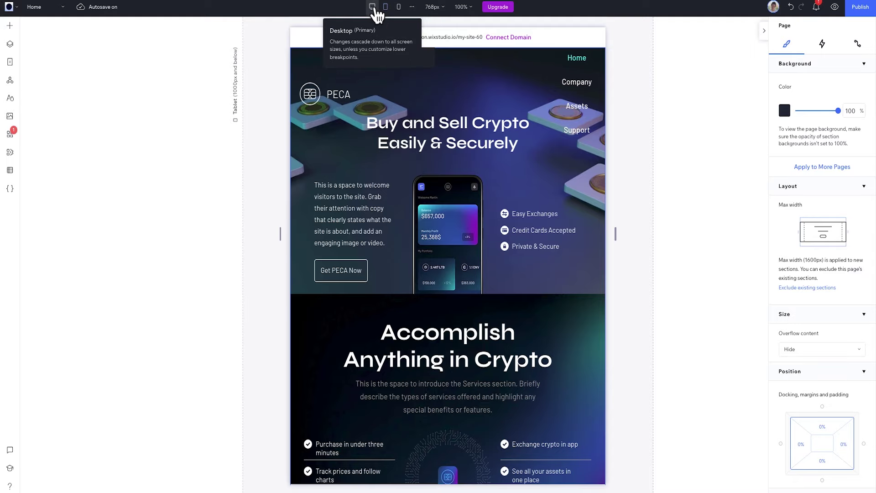
click(372, 7)
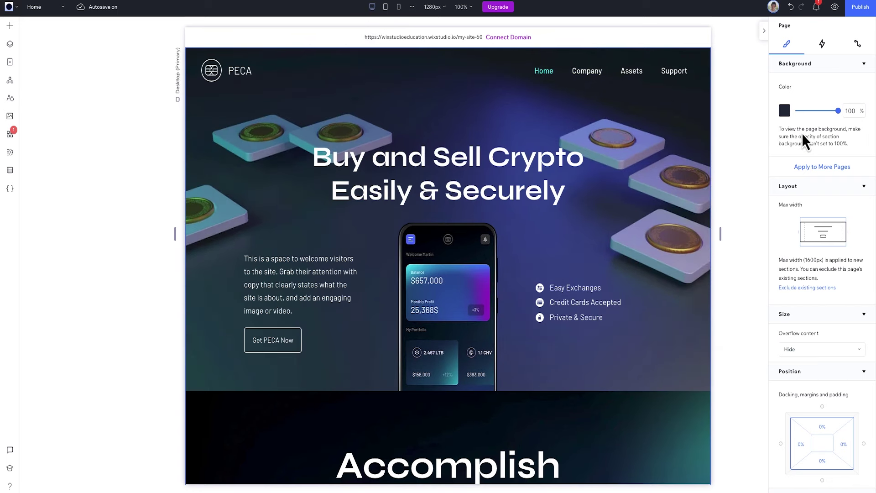
click(671, 76)
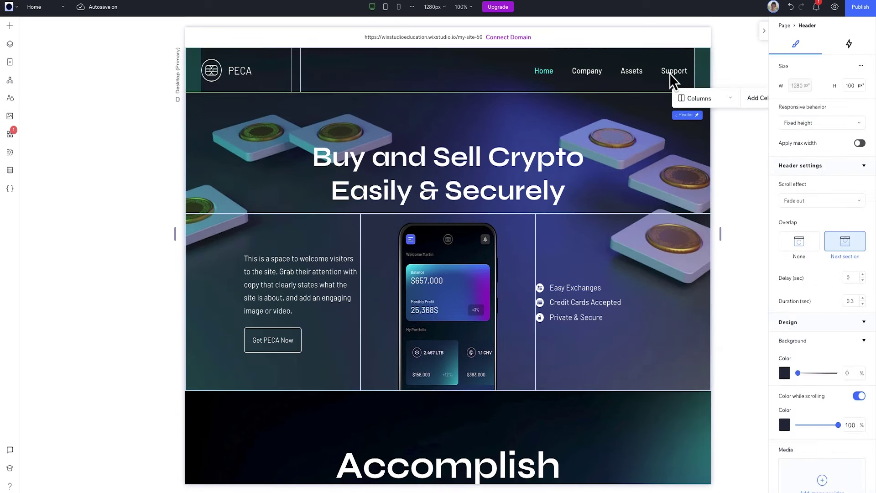
click(670, 73)
click(669, 73)
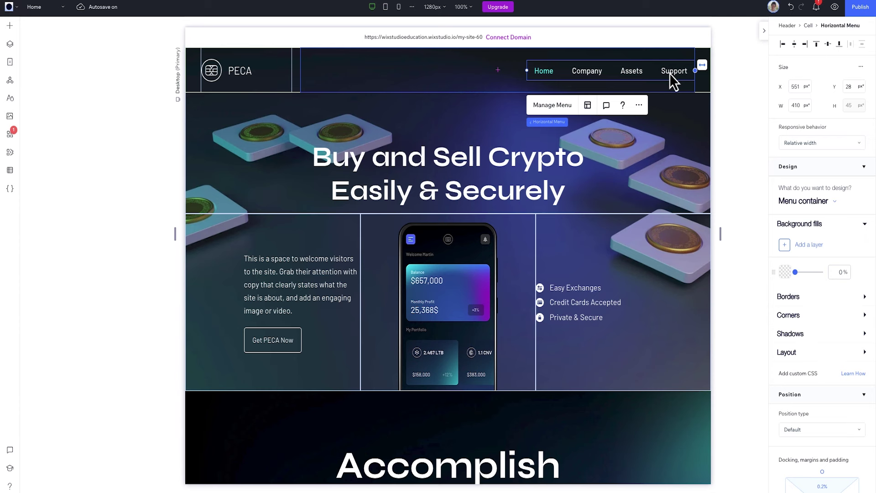
click(824, 144)
click(806, 160)
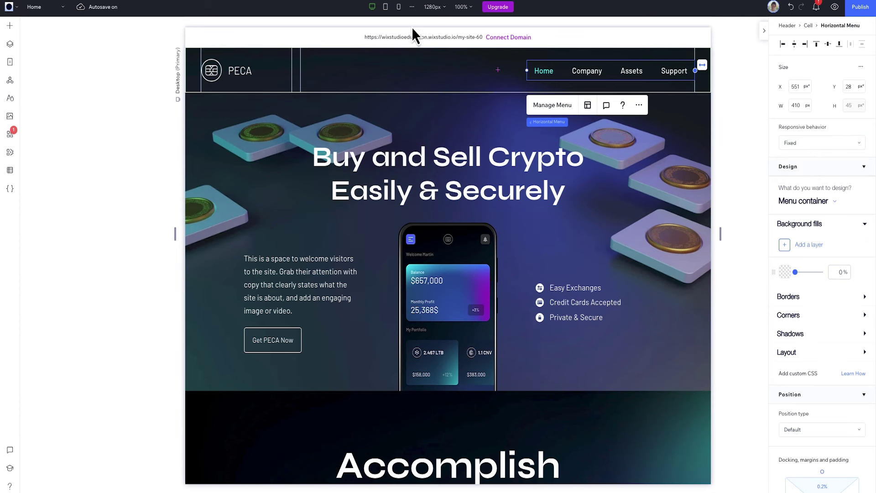
click(385, 6)
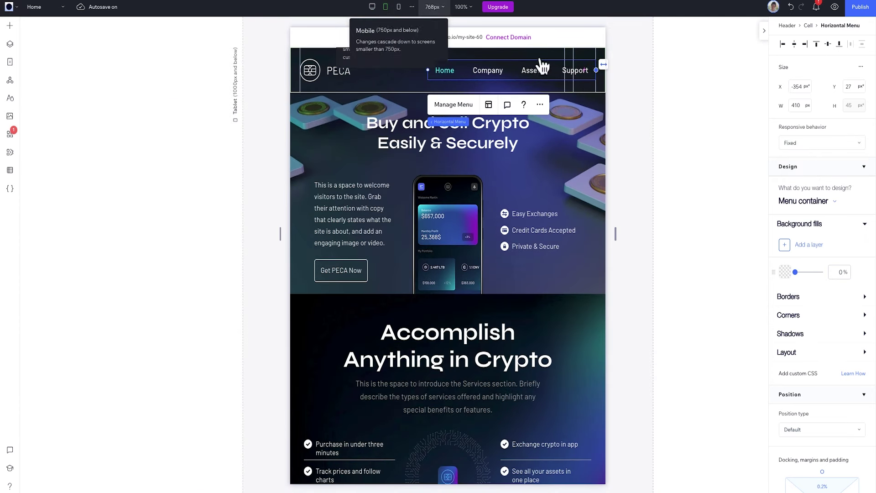
click(637, 94)
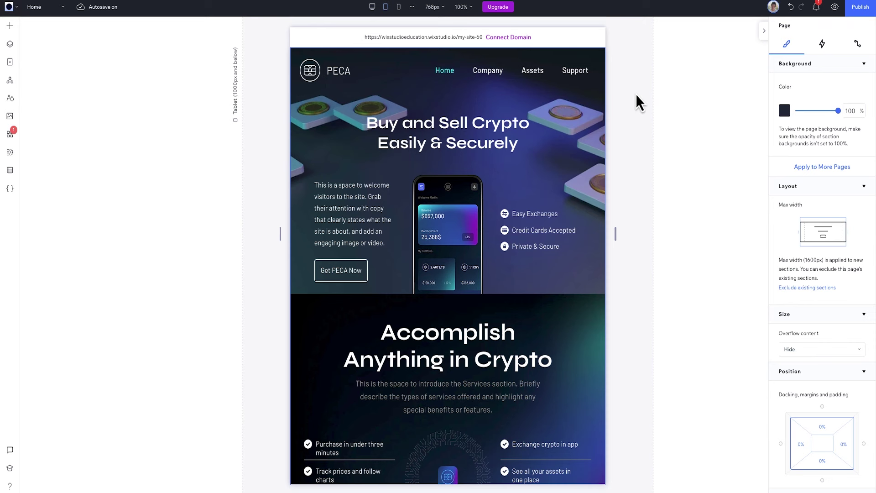
Step: In the mobile layout, rename the header's Horizontal Menu layer to 'Desktop menu' and hide it
click(399, 7)
click(478, 84)
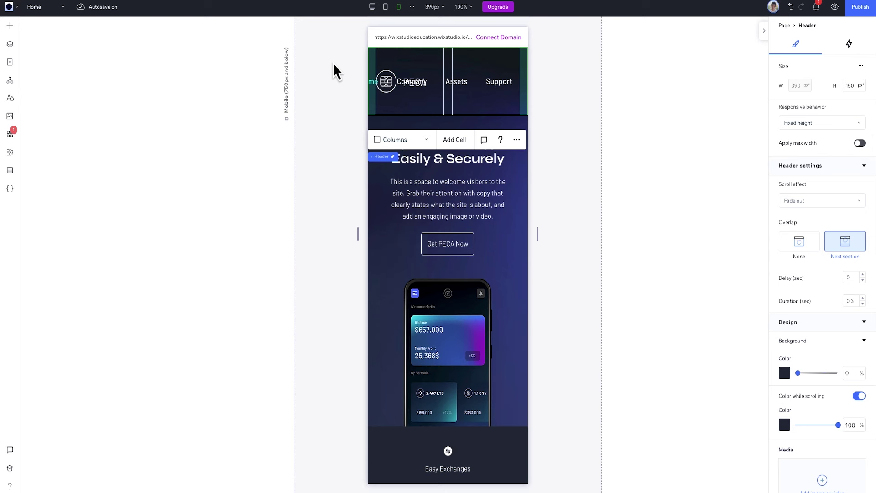
click(9, 45)
click(42, 94)
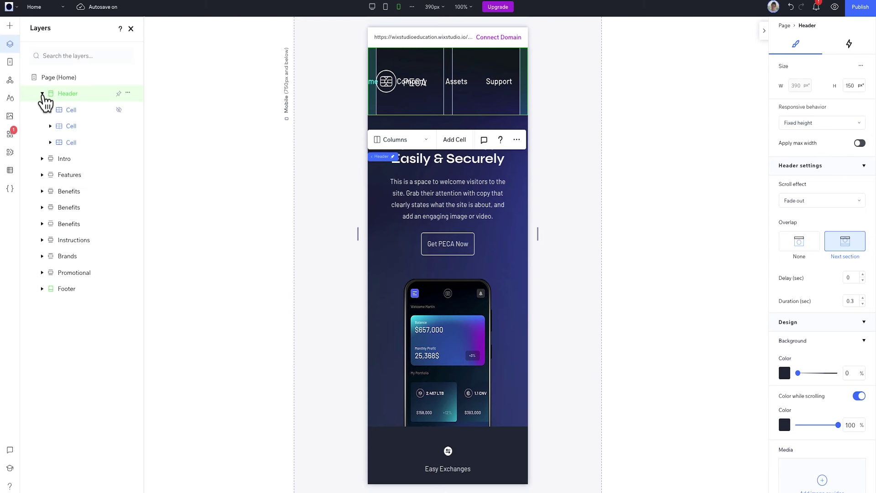
click(51, 127)
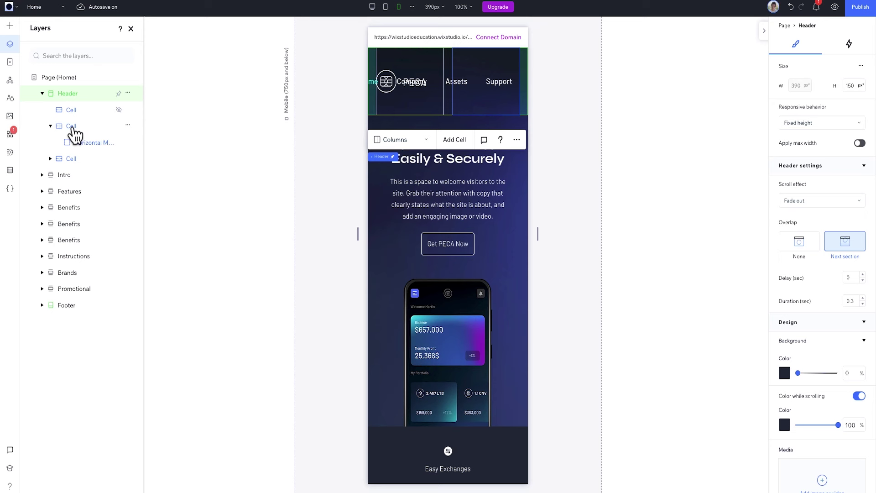
right_click(126, 144)
click(149, 253)
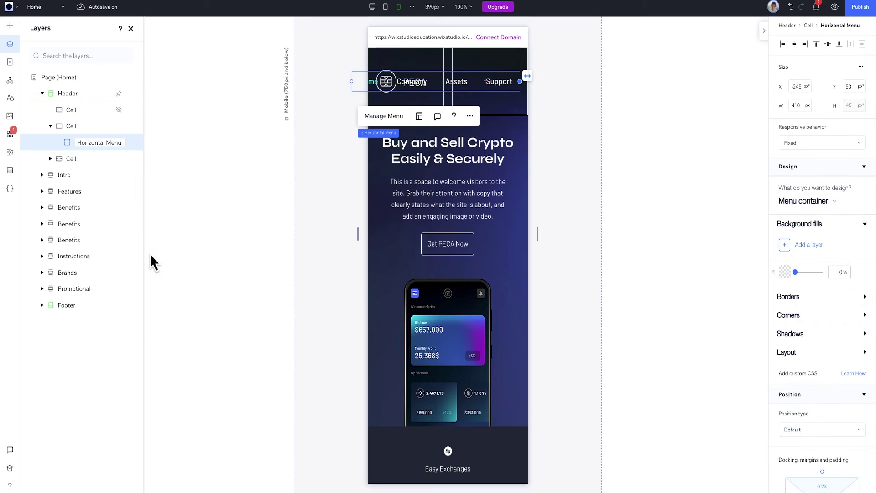
text(Desktop menu)
key(Return)
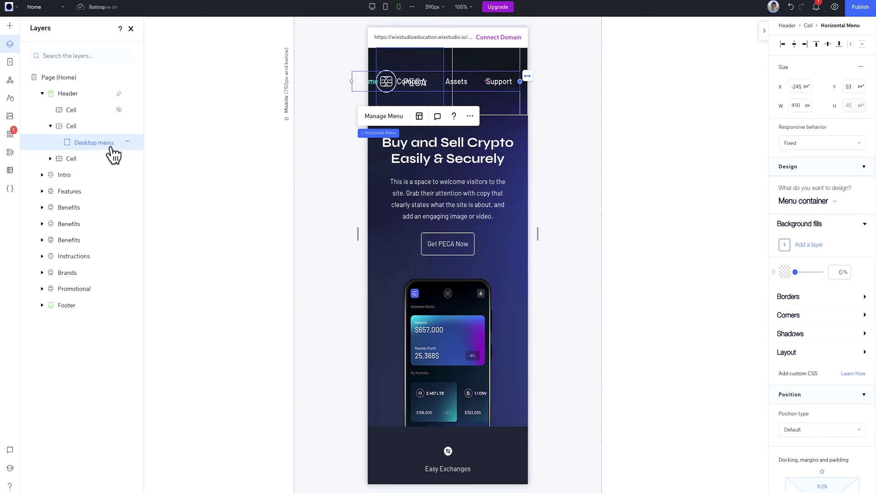
click(128, 142)
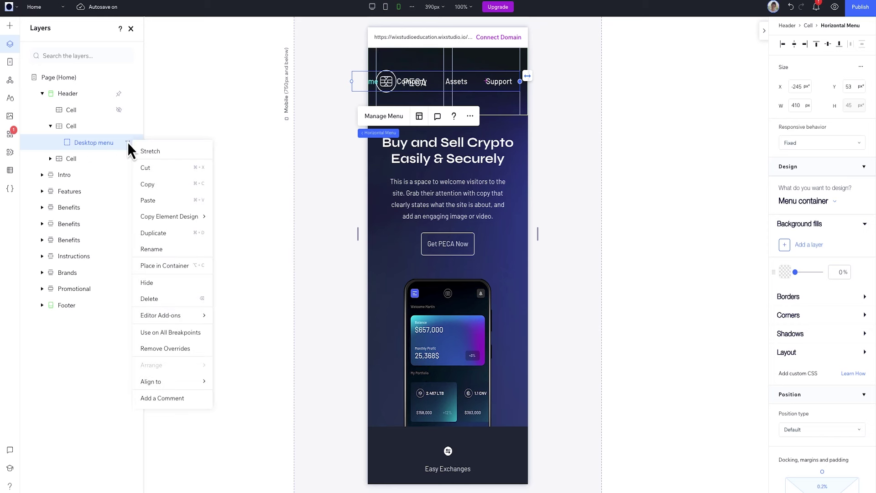
click(149, 283)
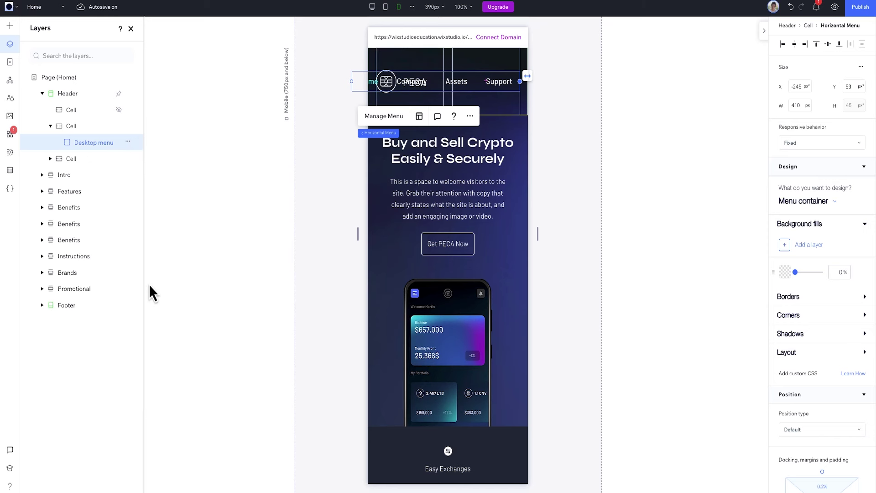
Step: Add a hamburger menu to the mobile header cell, aligned to the right edge
click(9, 26)
scroll(249, 301, down, 3)
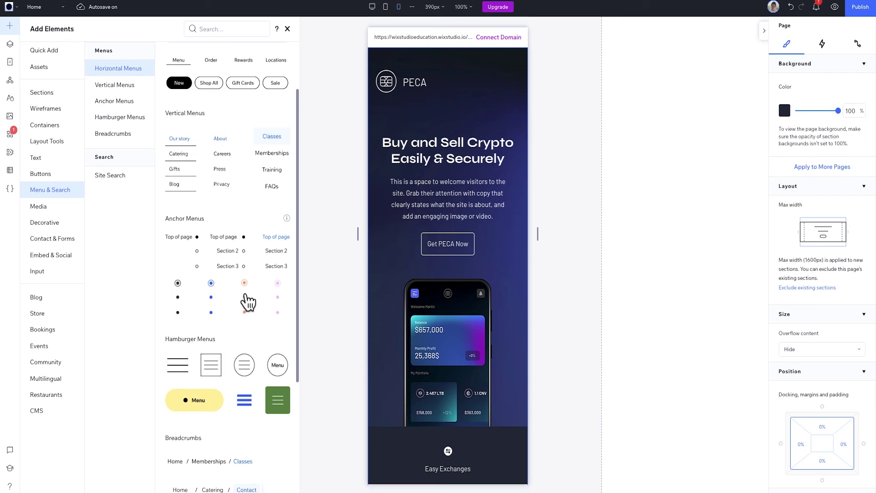
drag(176, 366, 499, 80)
click(870, 36)
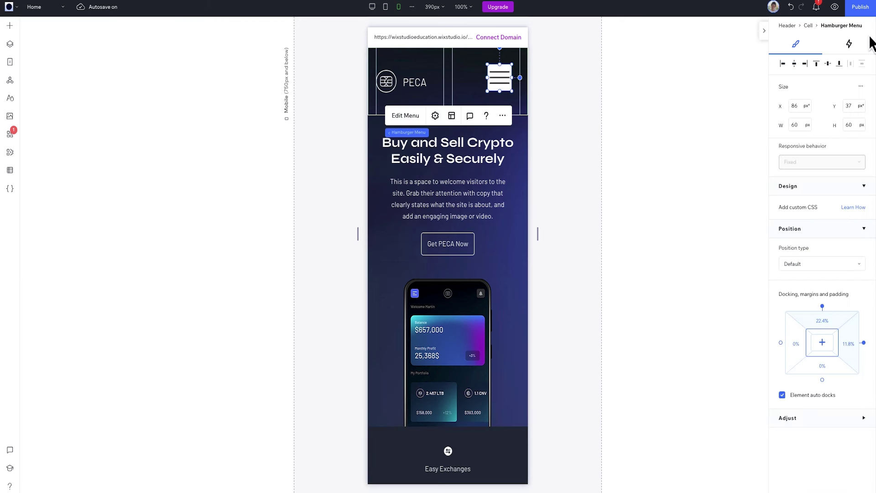
click(806, 65)
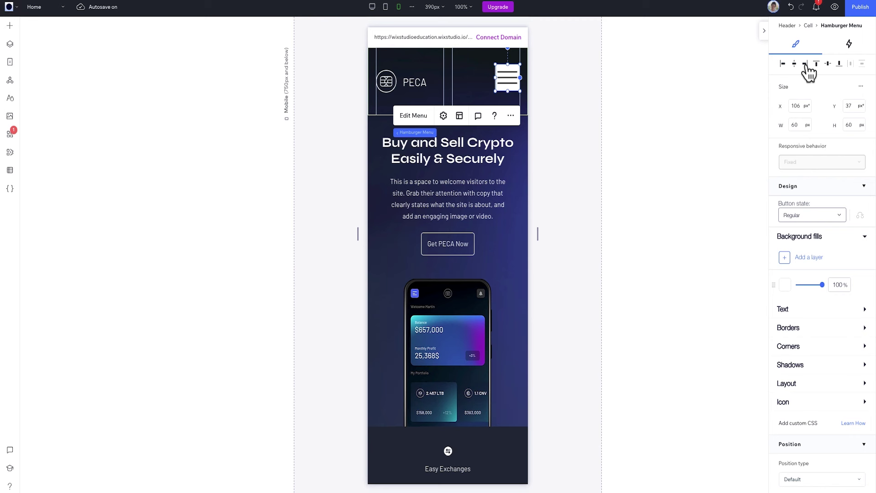
Step: Give the hamburger a 0% opacity background and a white icon, and open its menu panel
click(802, 236)
click(803, 237)
drag(822, 285, 795, 287)
click(788, 405)
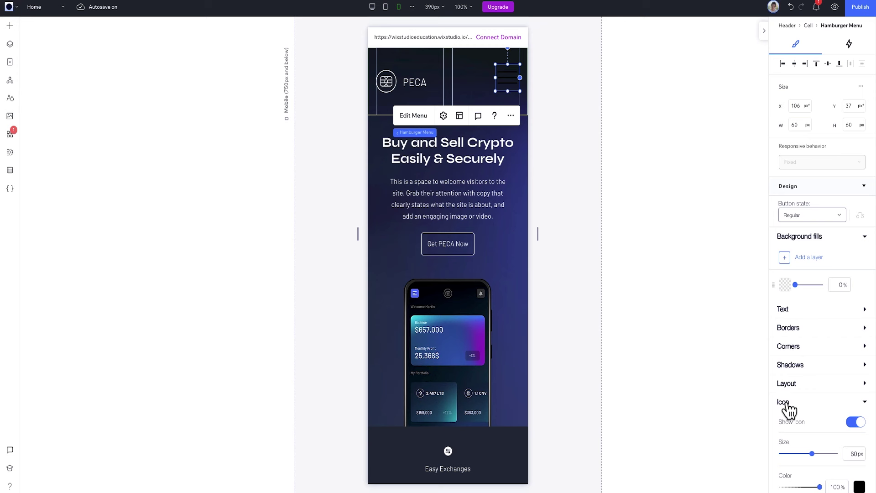
scroll(788, 411, down, 2)
click(861, 421)
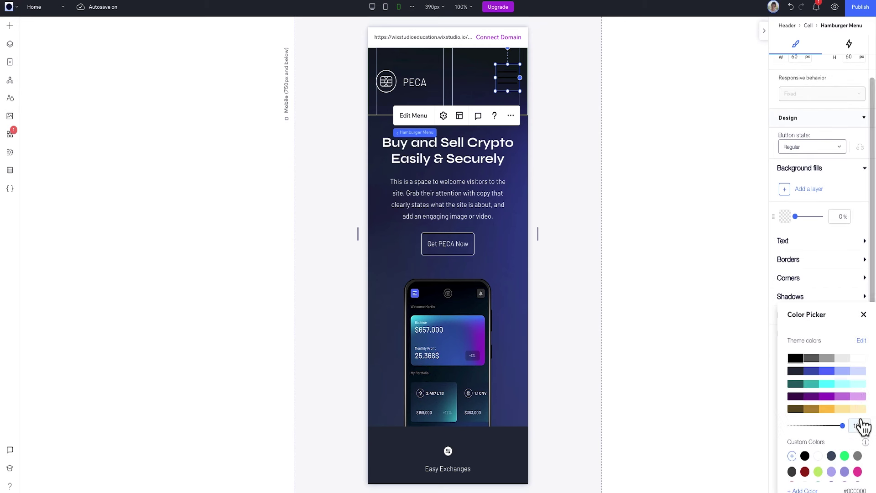
click(858, 358)
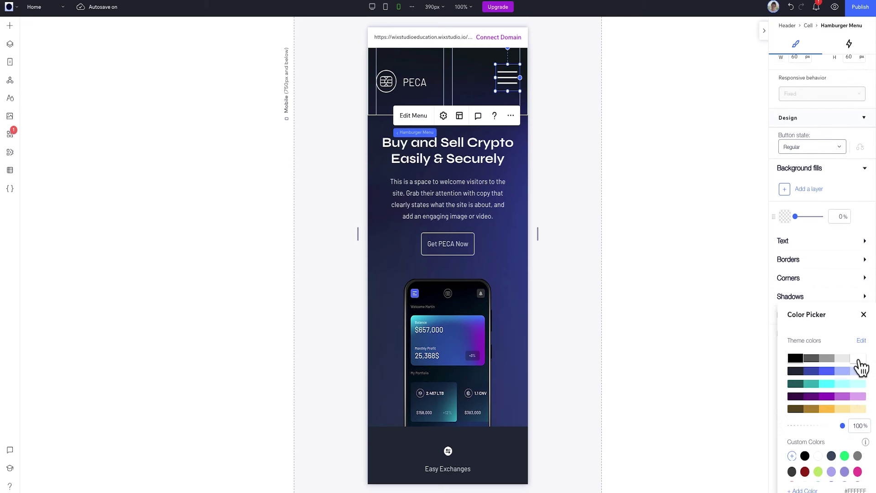
click(417, 116)
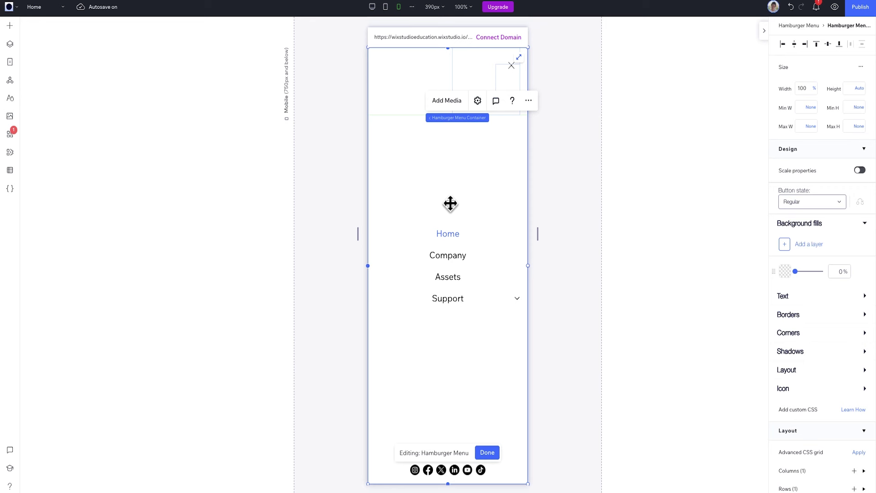
Step: Make the hamburger's vertical menu display a new site menu named 'Mobile menu'
click(451, 240)
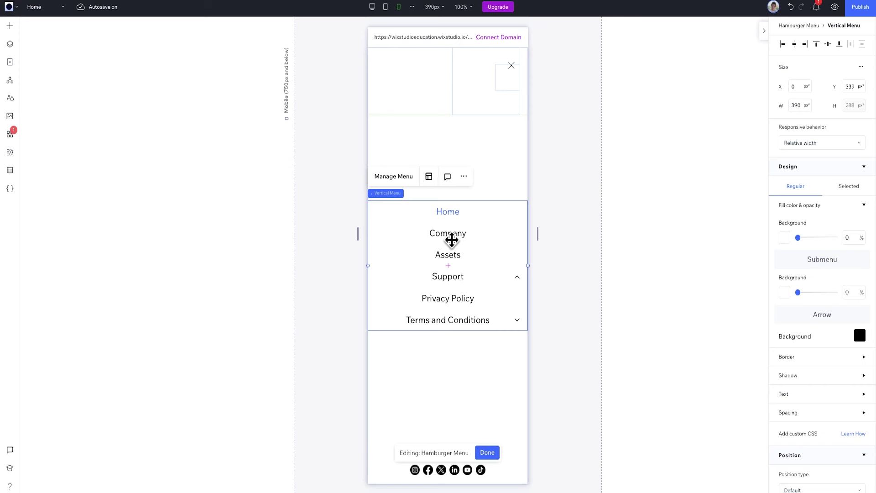
click(405, 183)
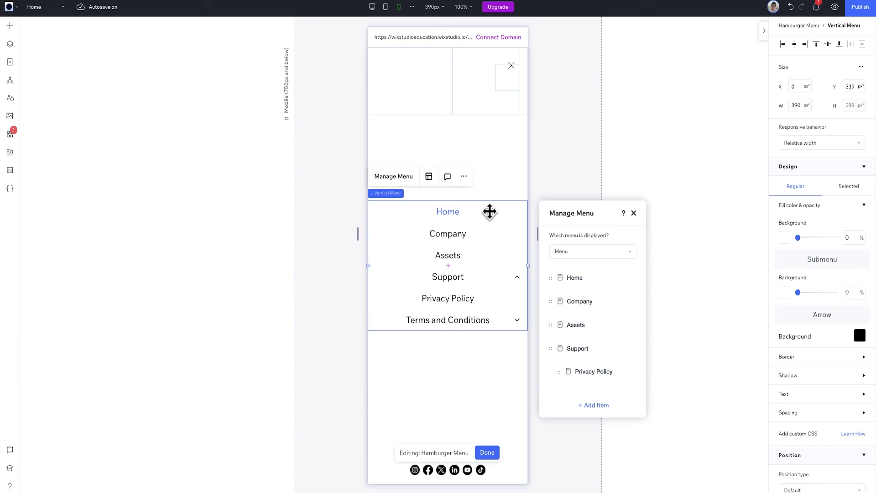
click(574, 254)
click(585, 273)
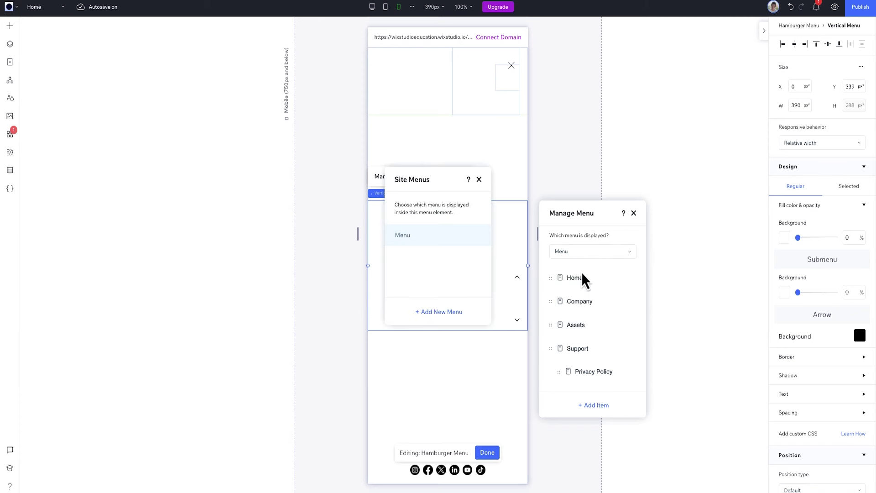
click(450, 313)
text(Mobile menu)
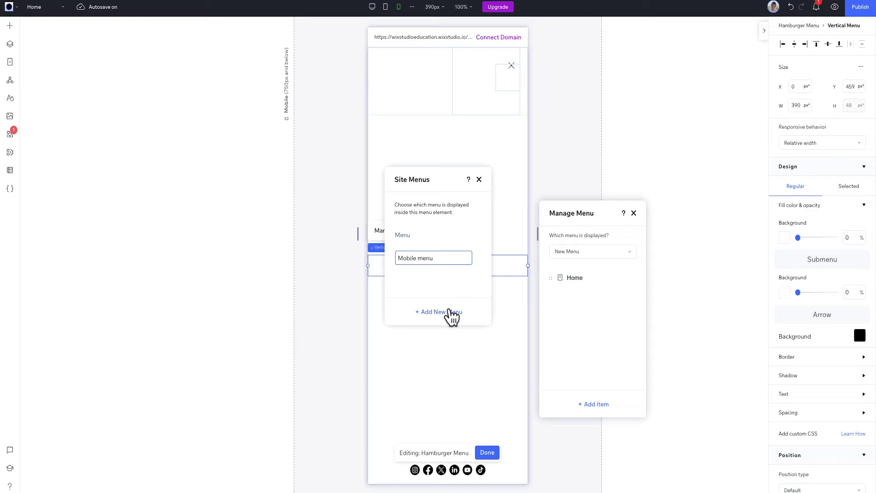
key(Return)
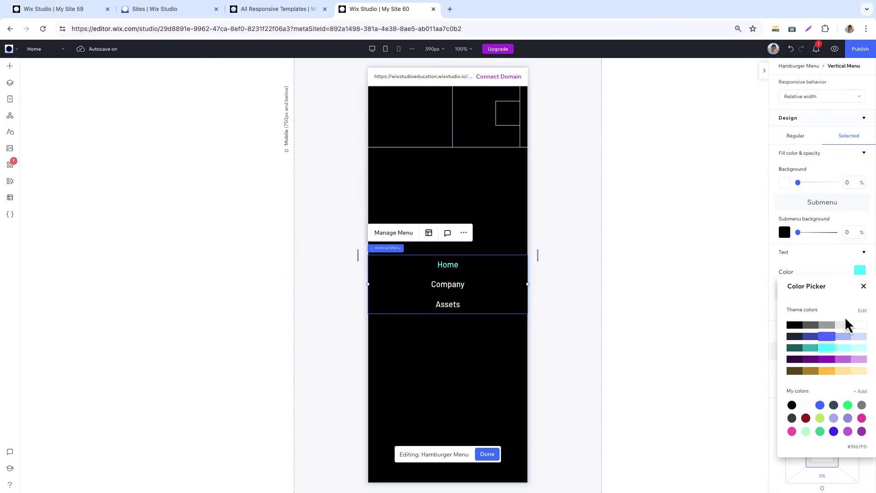
click(488, 454)
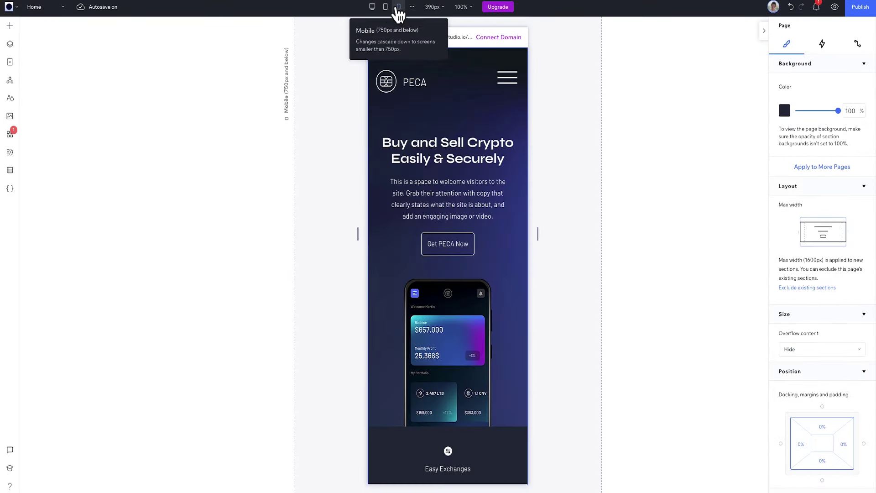
Step: Preview the site at desktop width and check the Support dropdown
click(388, 9)
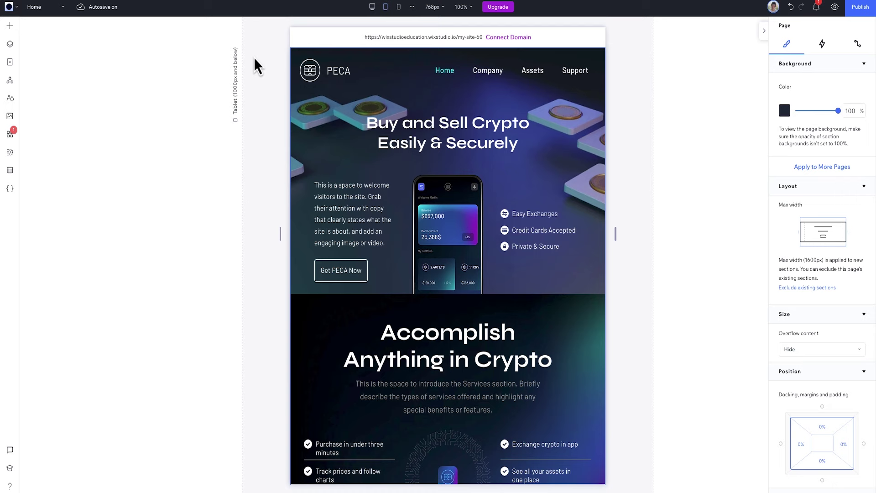
click(372, 6)
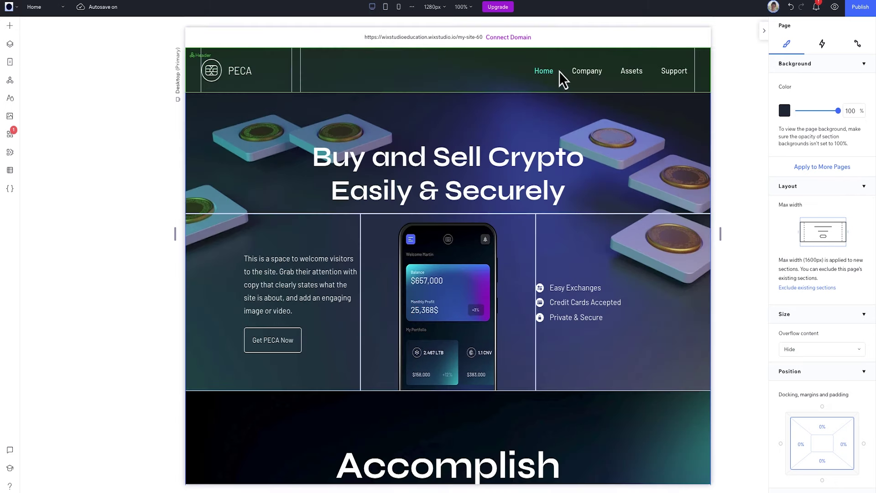
click(835, 7)
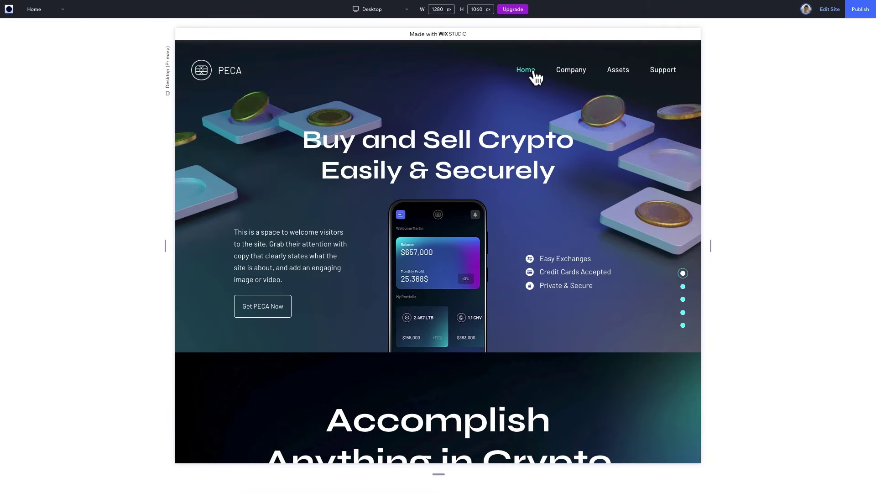
mouse_move(663, 72)
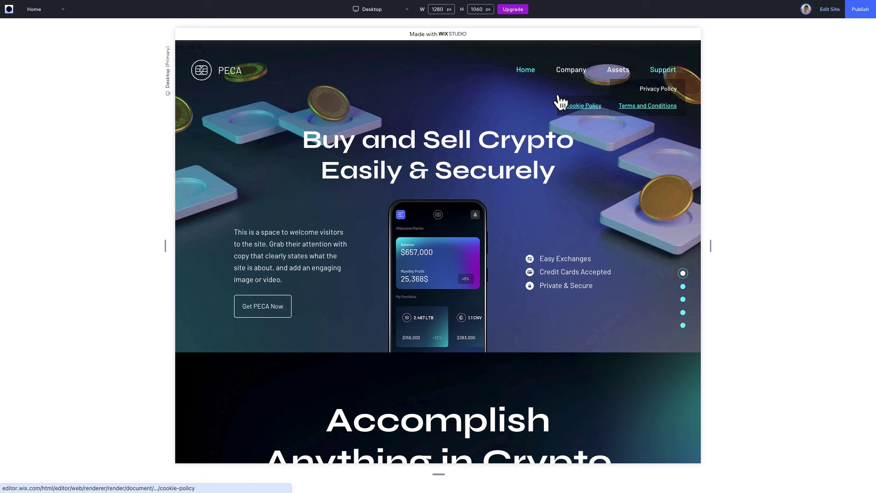
Step: Check the preview at tablet and mobile widths, opening the mobile hamburger menu
click(405, 10)
click(375, 58)
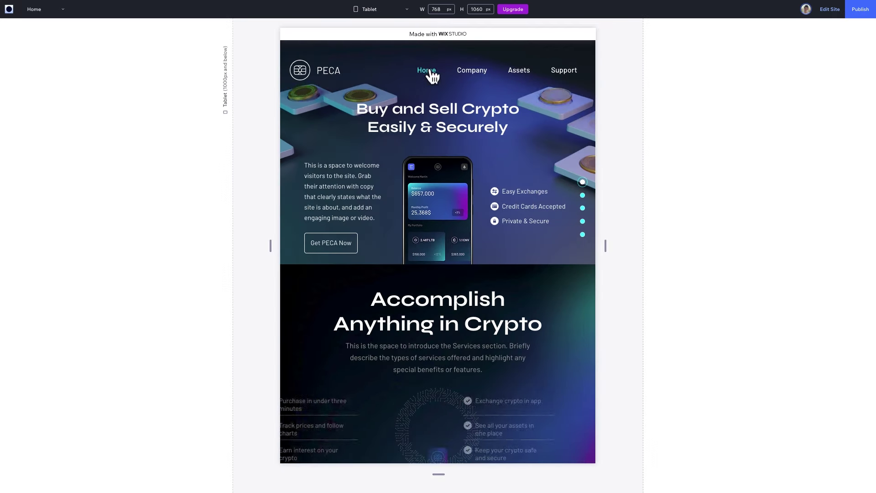
click(386, 10)
click(374, 39)
click(504, 75)
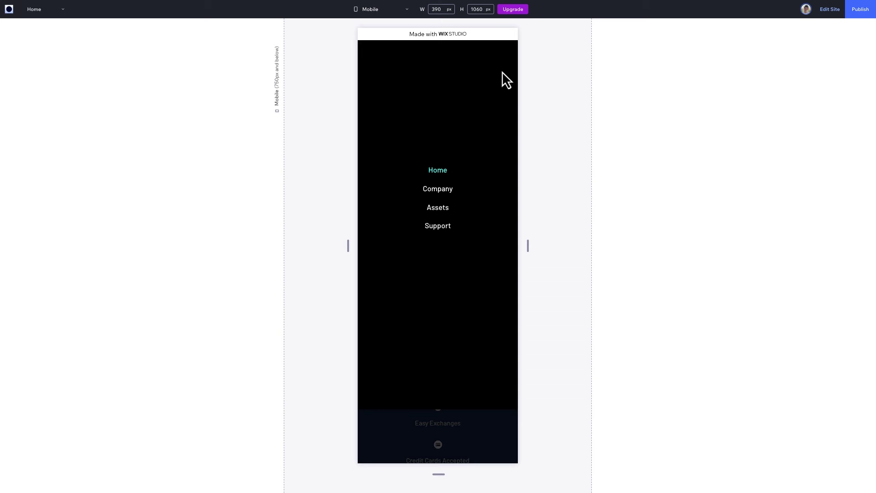